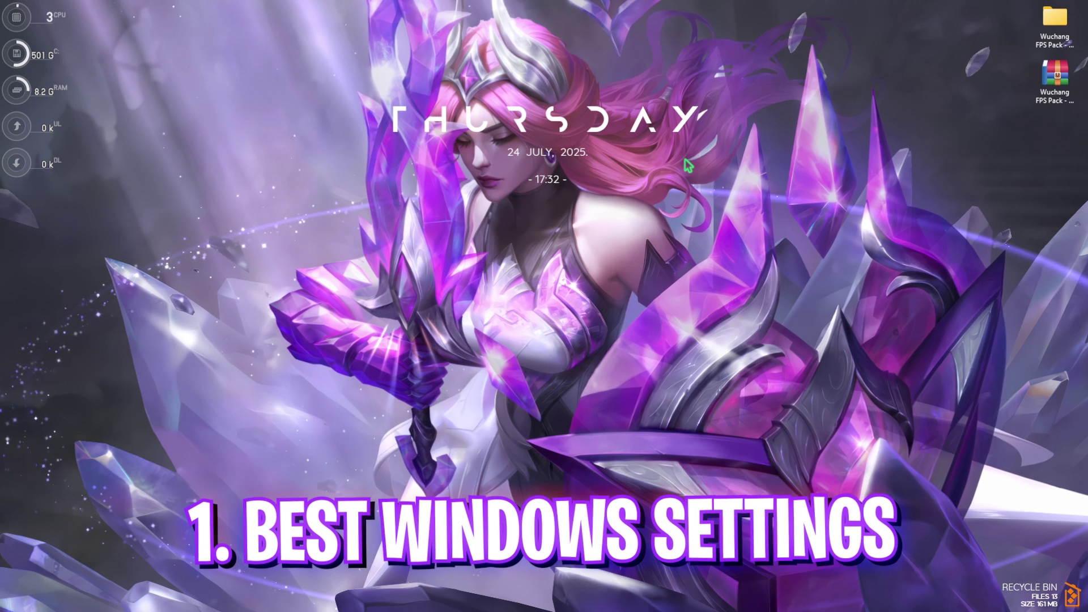
Open the Gaming section of Windows Settings and check the Game Bar and Game Mode options
key(super)
text(settings)
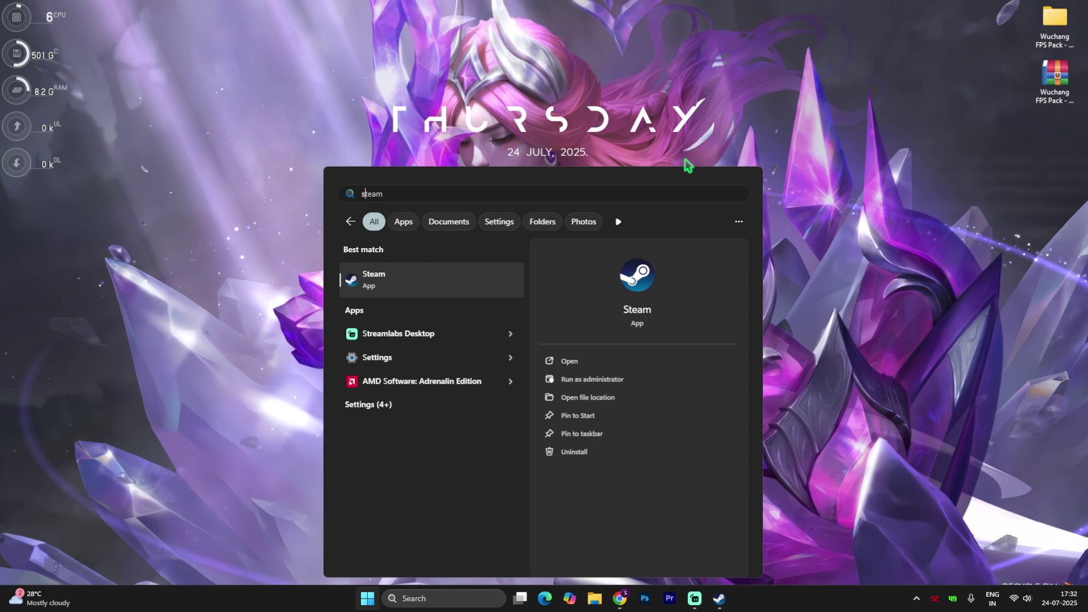
key(Return)
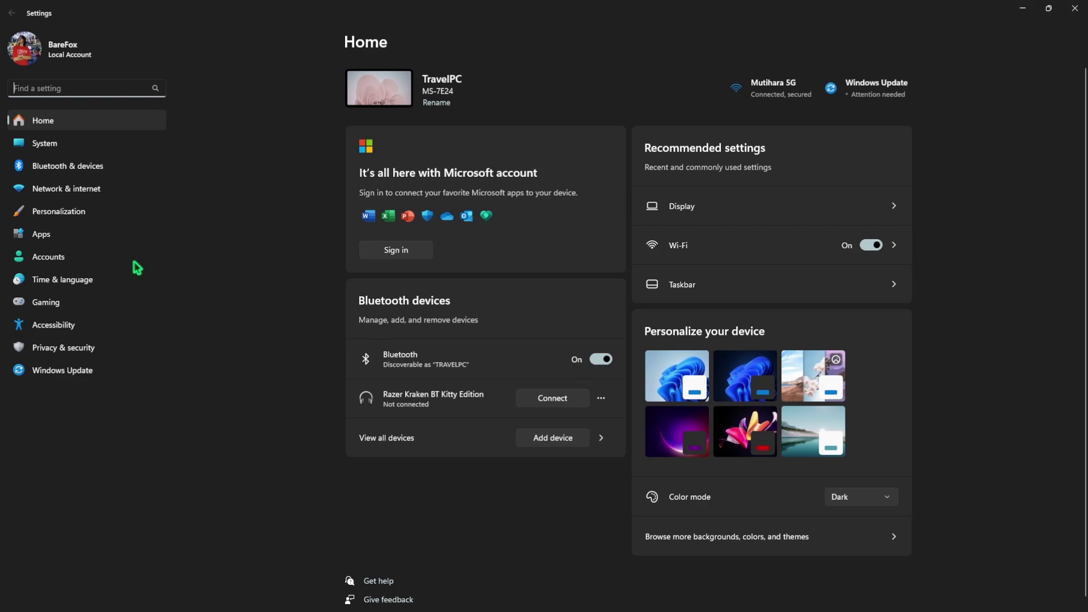
click(64, 305)
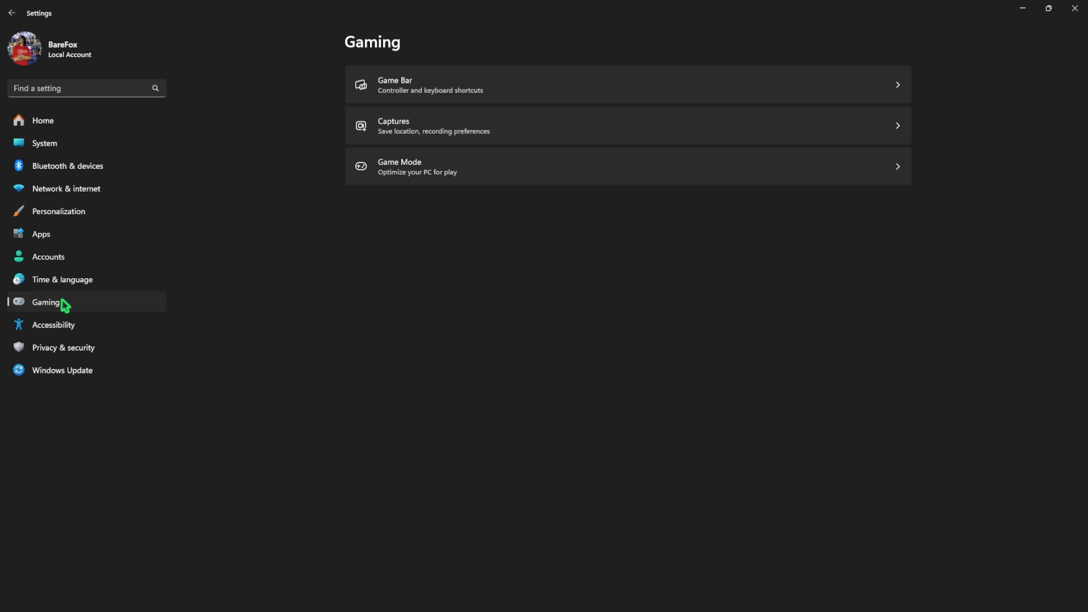
click(426, 85)
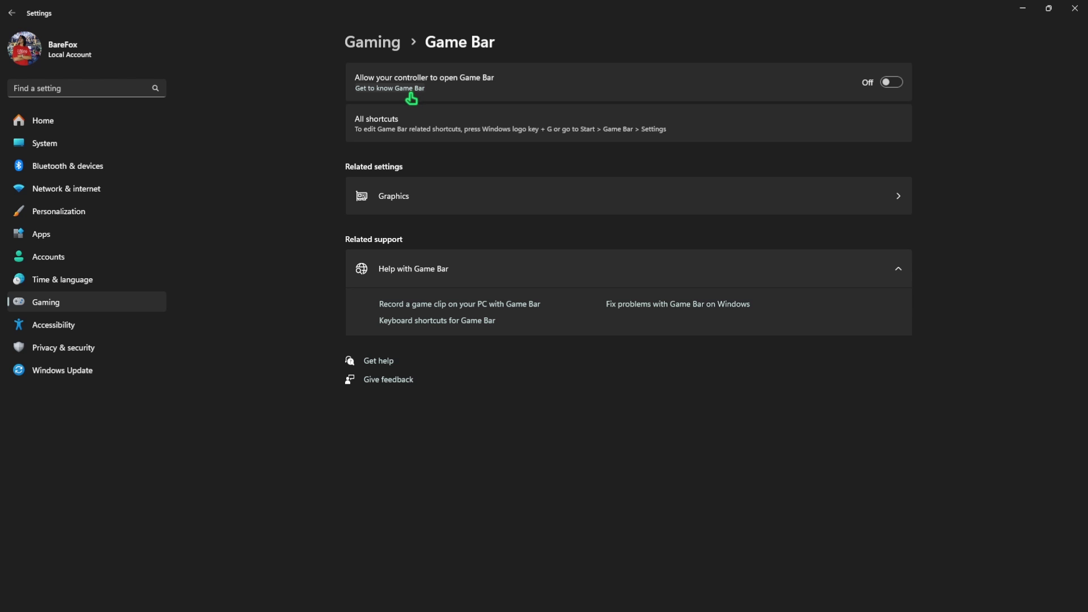
click(389, 43)
click(429, 160)
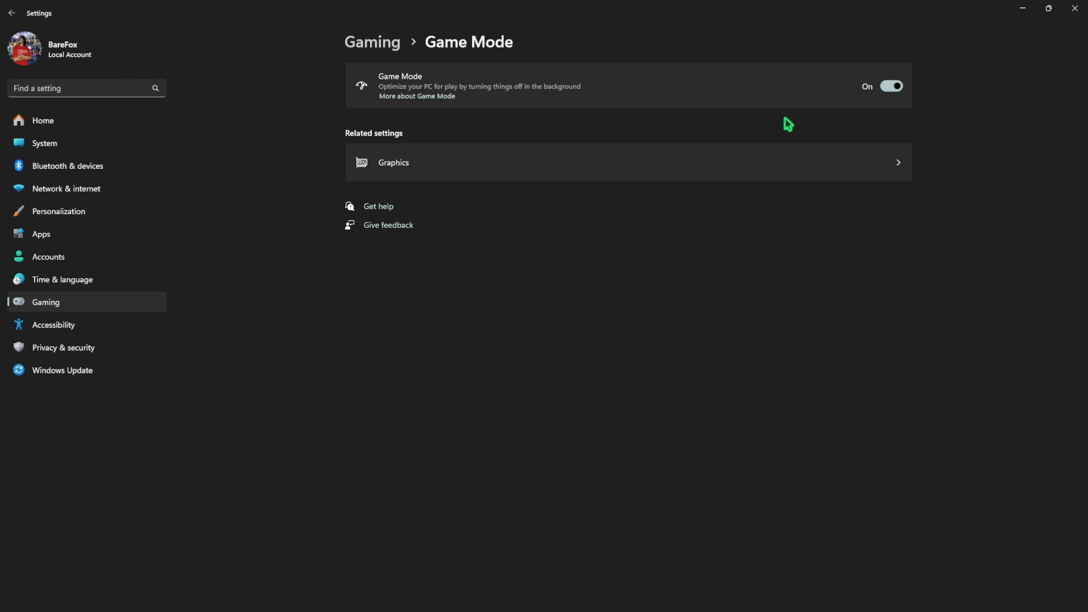
In the Graphics settings, choose the AMD Radeon RX 6600 XT as the default high performance GPU
click(444, 163)
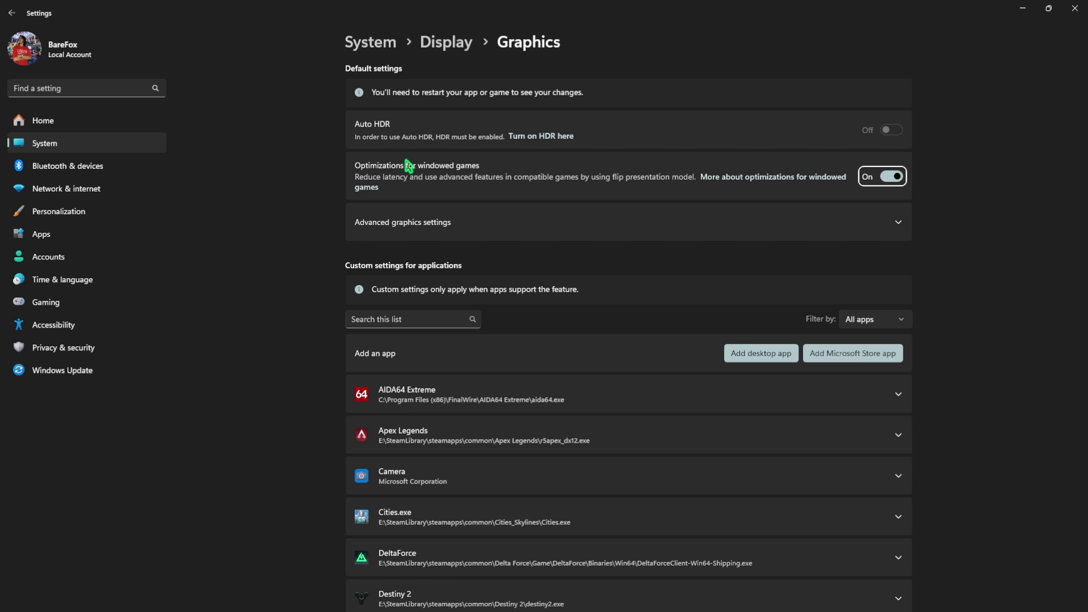
click(403, 233)
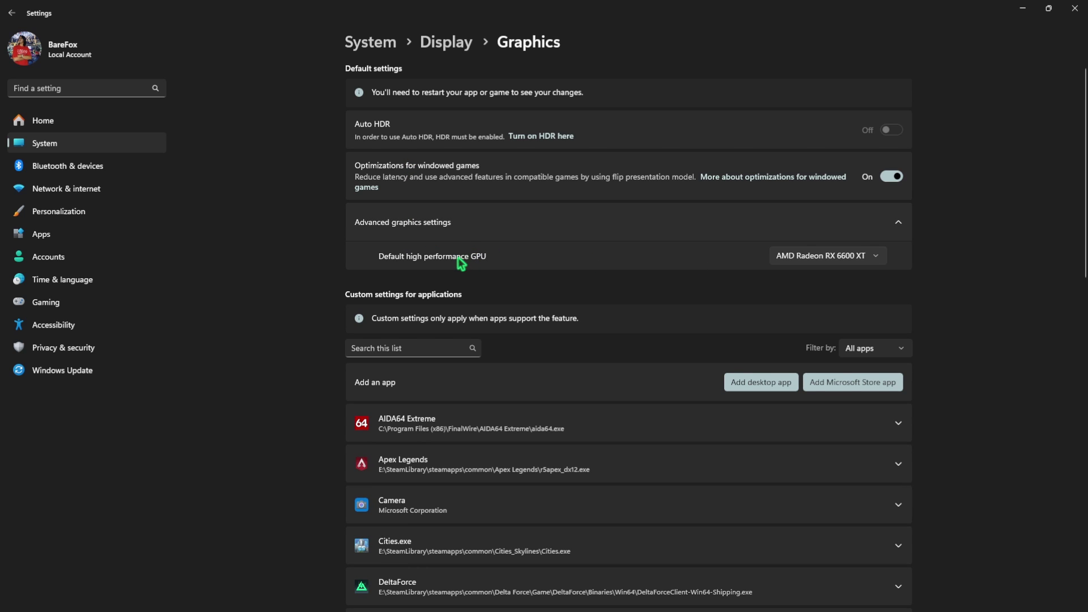
click(810, 251)
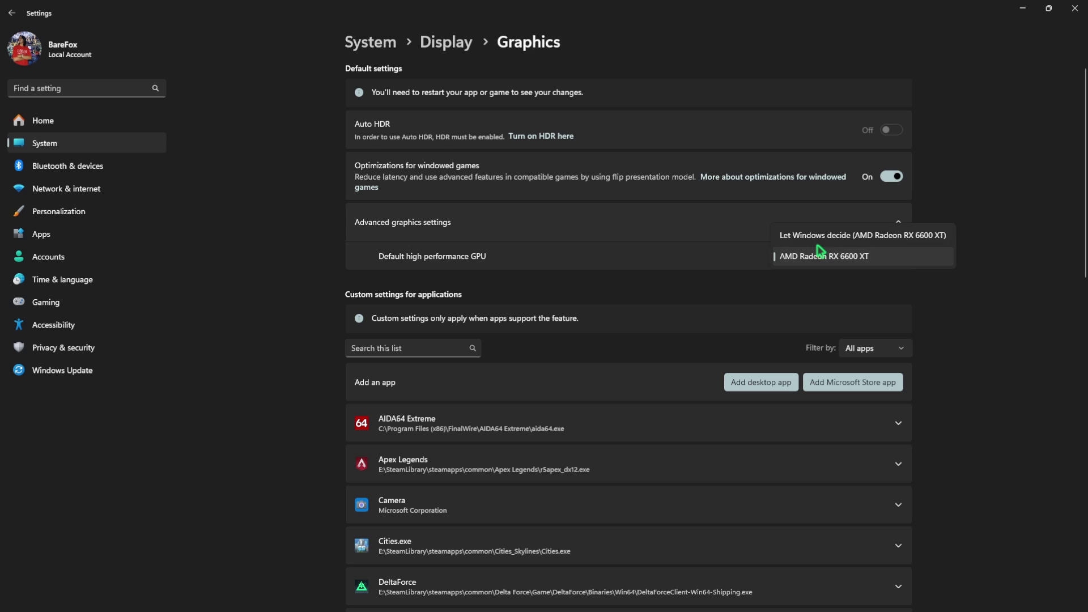
click(821, 259)
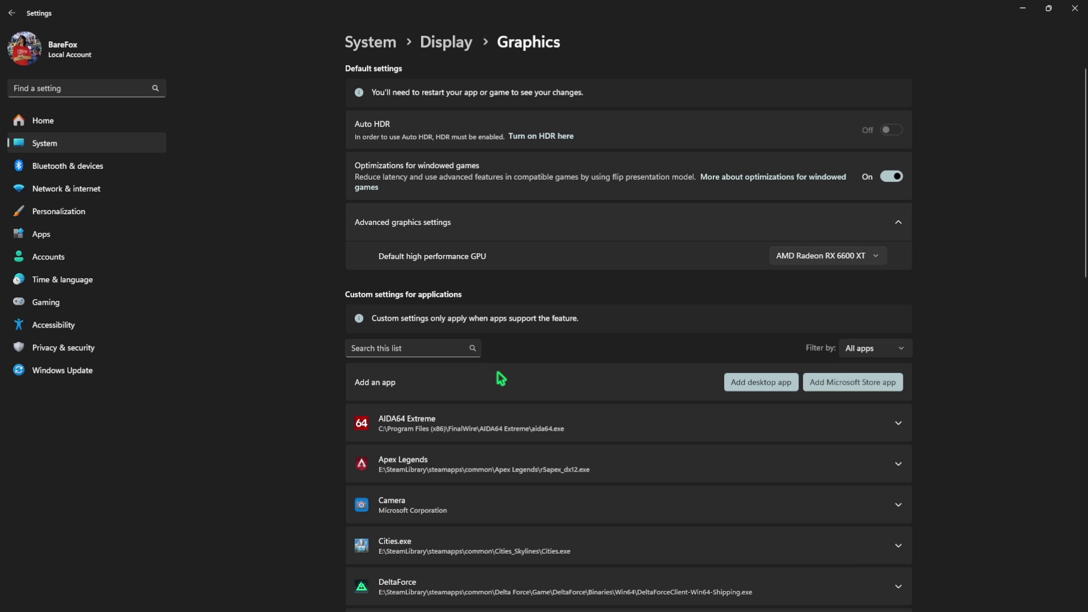
Add Project_Plague-Win64-Shipping.exe from the Wuchang Fallen Feathers Win64 folder on drive E: as a desktop app with custom graphics settings
click(761, 382)
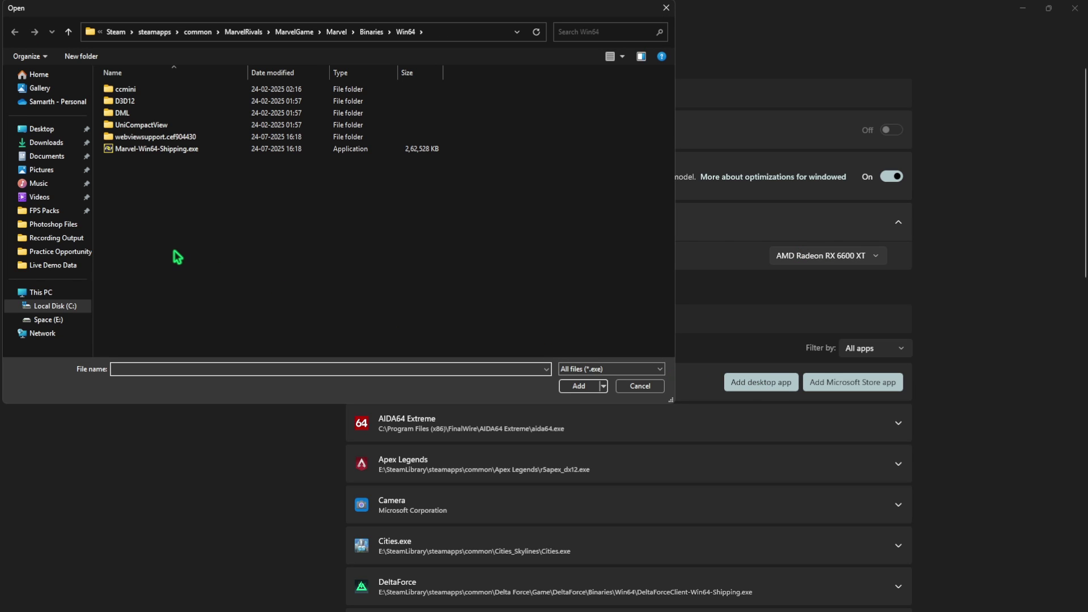
click(49, 319)
double_click(170, 162)
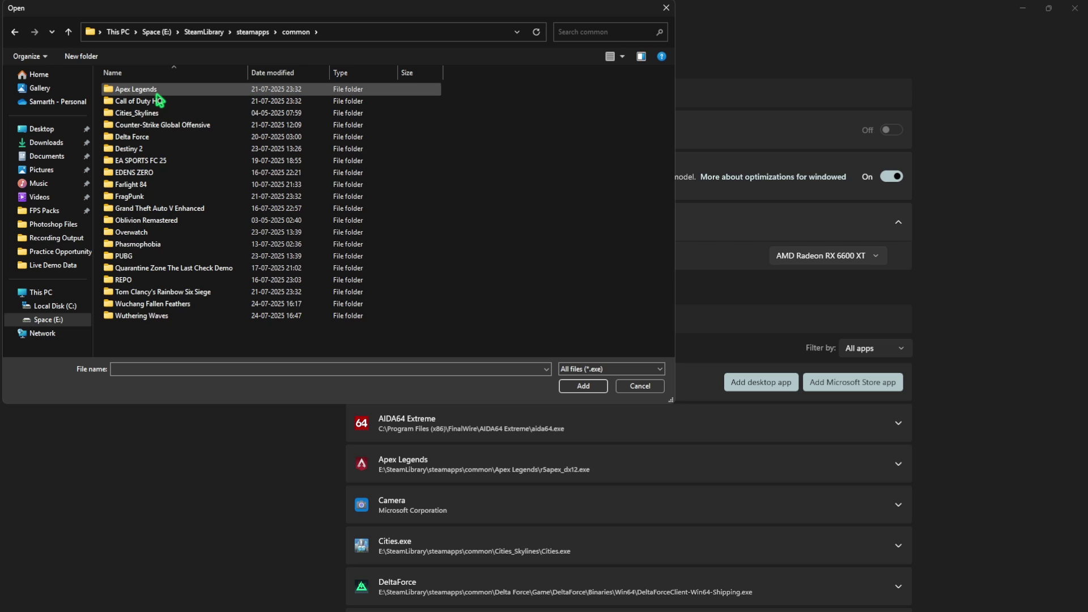
click(182, 305)
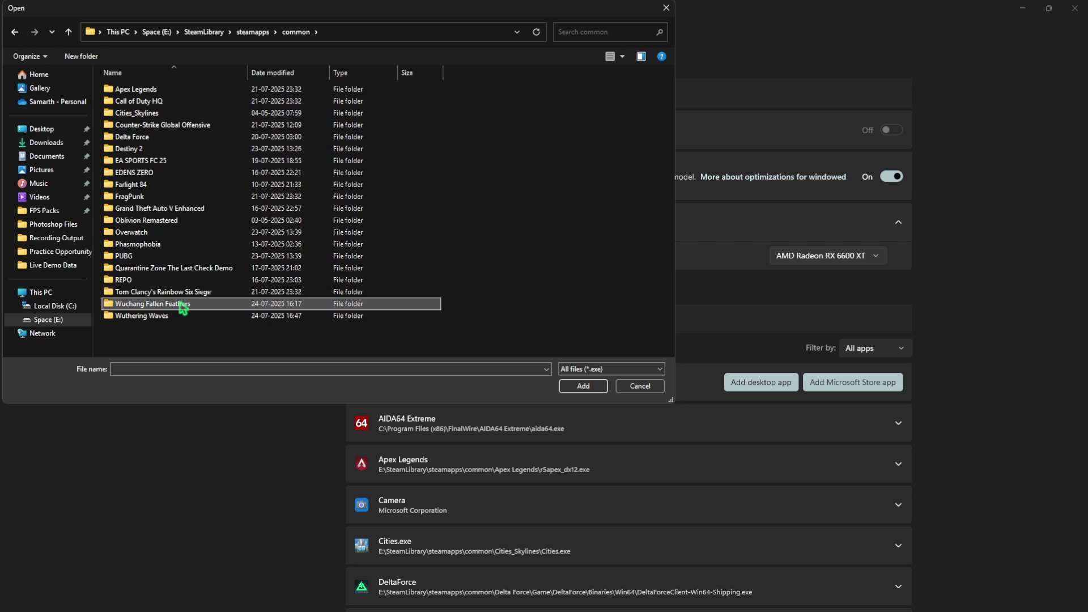
double_click(173, 309)
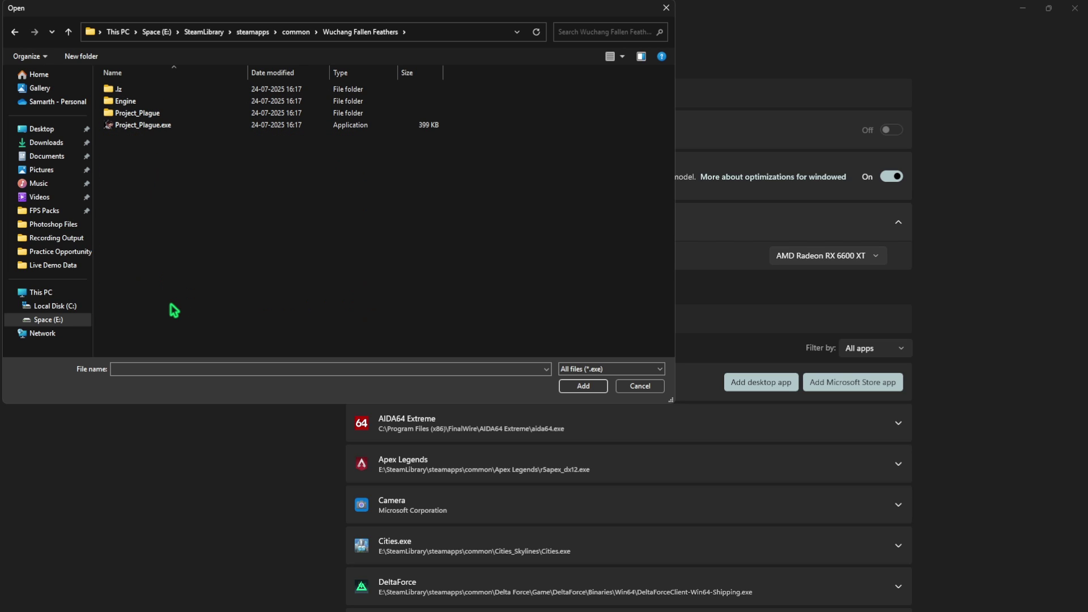
double_click(152, 115)
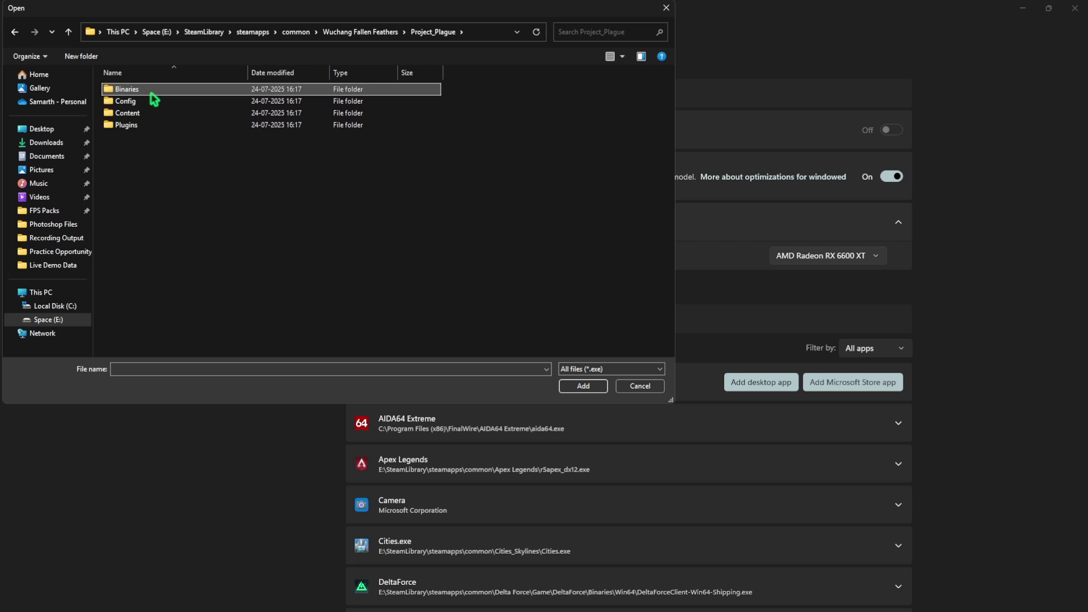
double_click(151, 90)
double_click(151, 93)
click(191, 115)
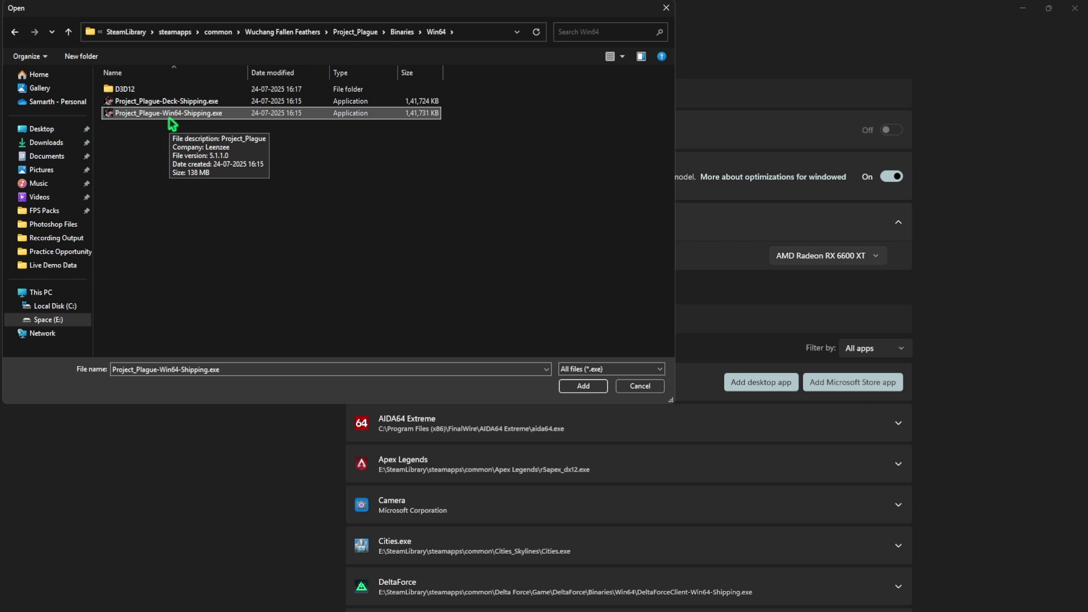
click(578, 385)
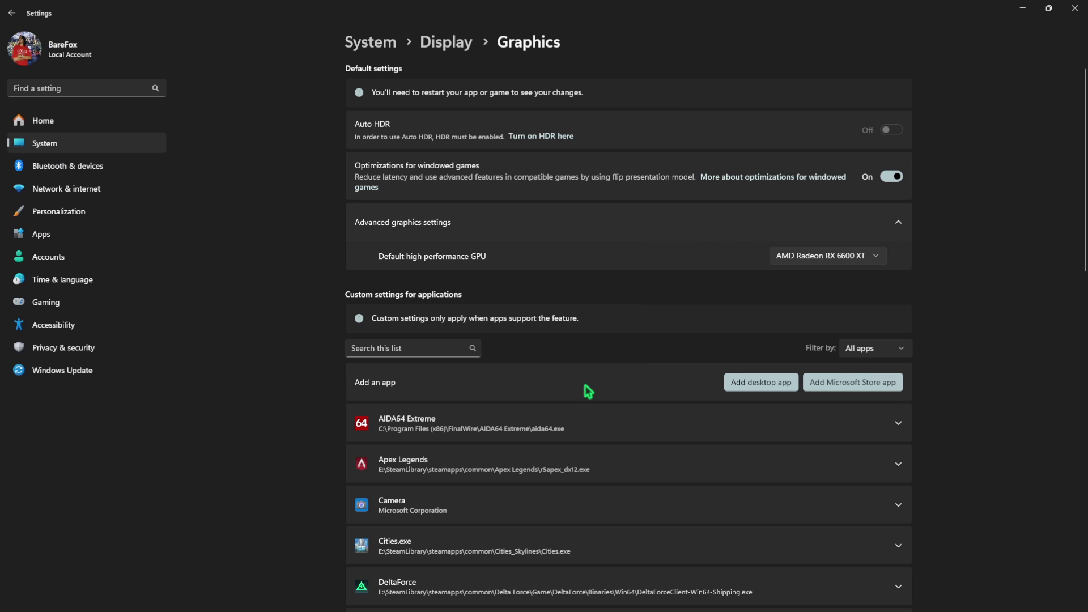
Set the GPU preference of the Project_Plague entry to High Performance (AMD Radeon RX 6600 XT) and close Settings
scroll(588, 391, down, 12)
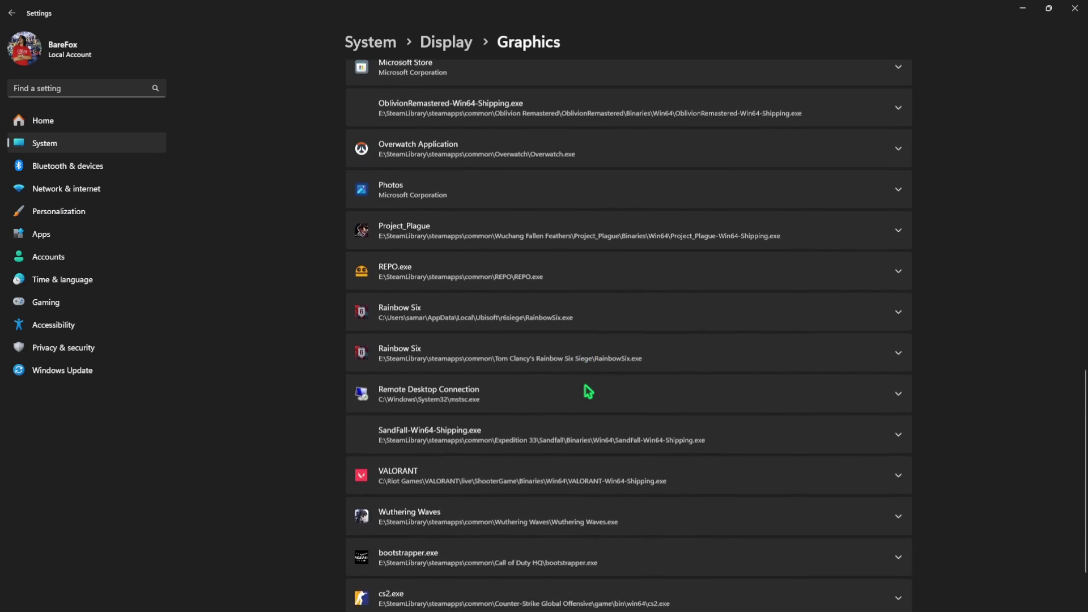
scroll(588, 391, down, 3)
scroll(588, 391, up, 4)
click(481, 404)
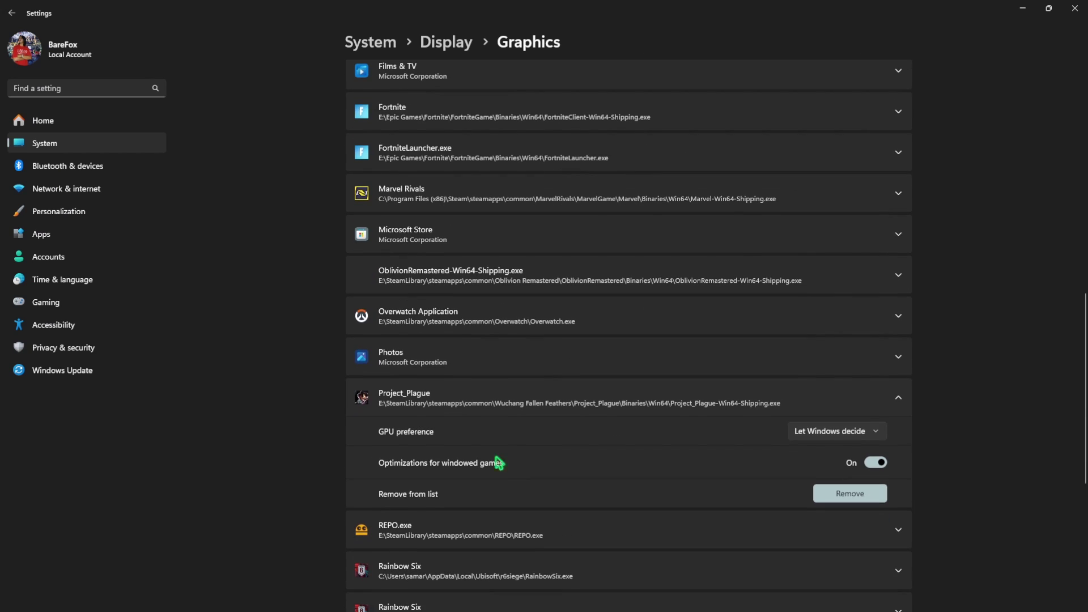
click(810, 439)
click(831, 475)
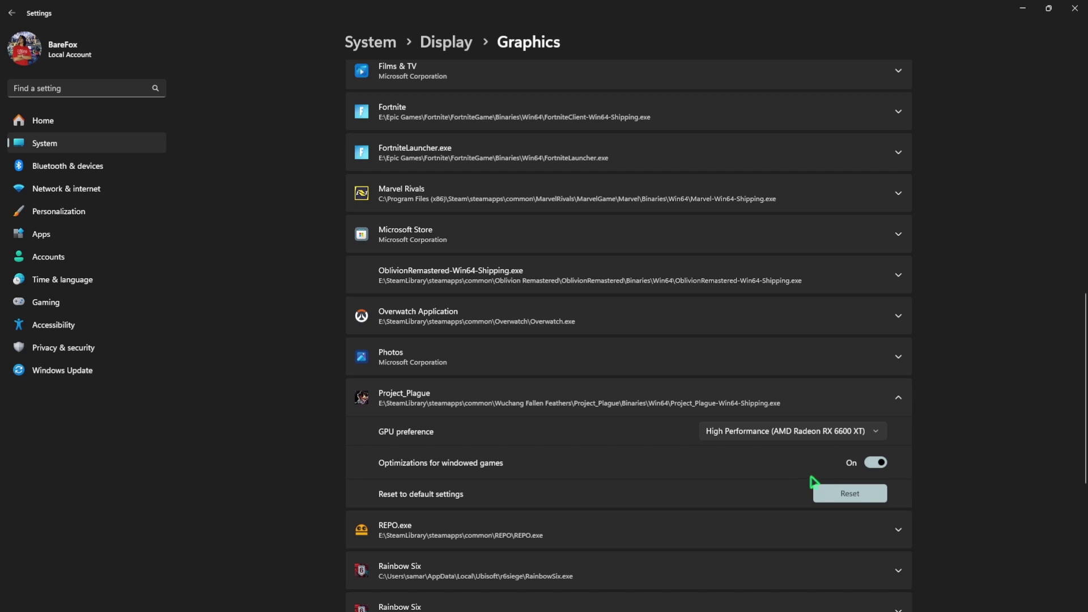
click(1070, 18)
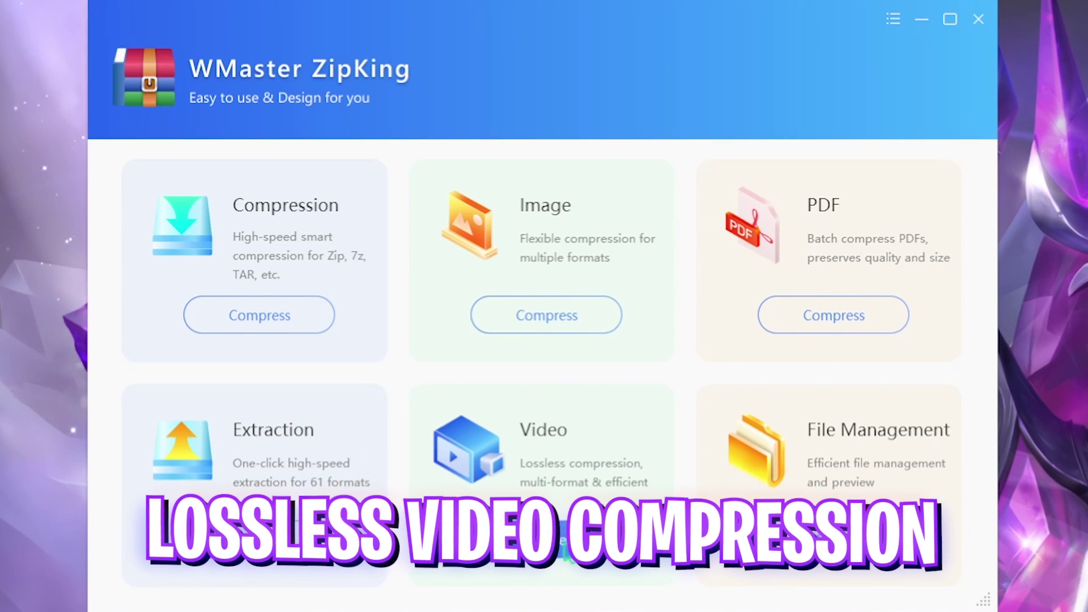
click(546, 541)
click(453, 335)
scroll(332, 121, down, 5)
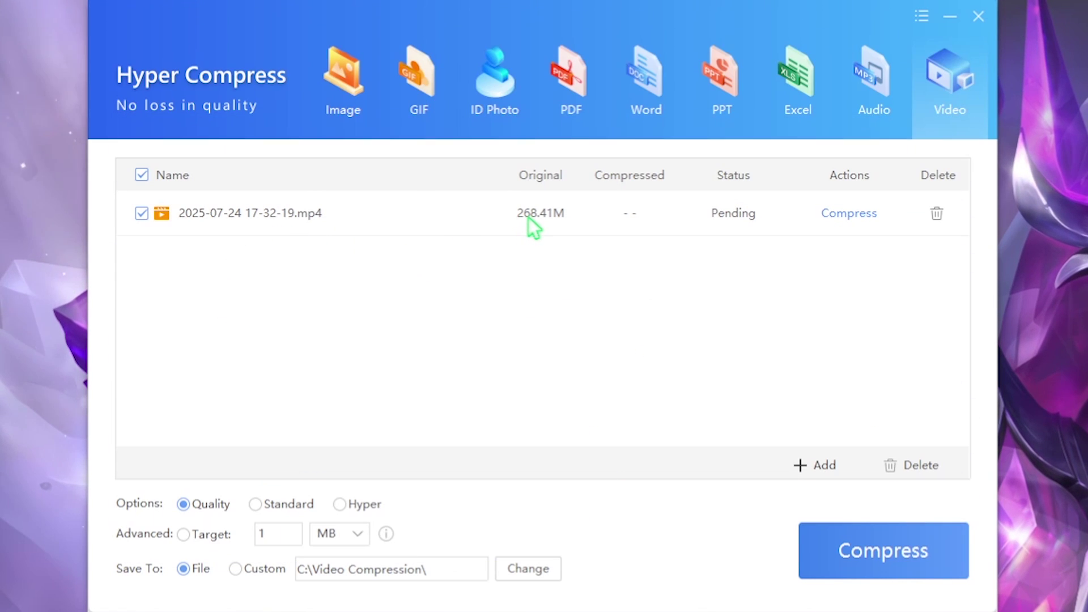
click(208, 530)
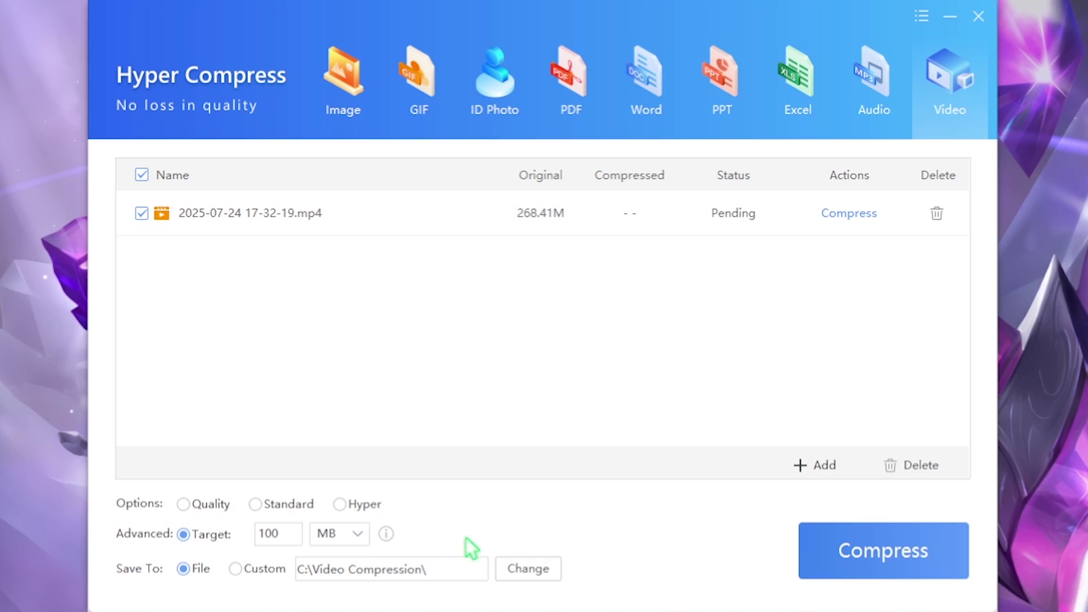
click(846, 560)
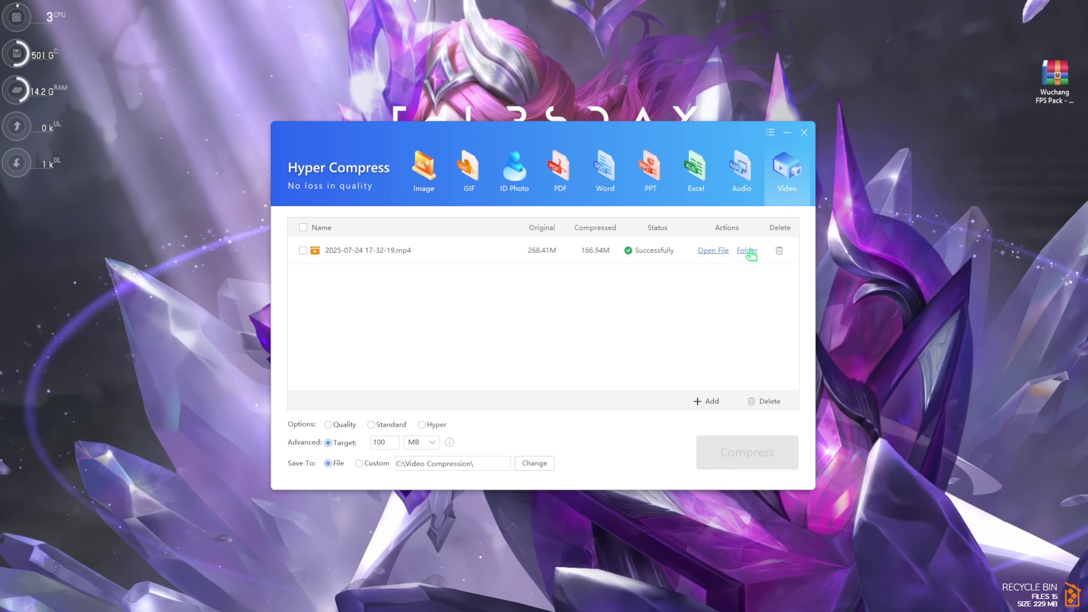
Open the folder containing the compressed video and view the file's properties
click(747, 250)
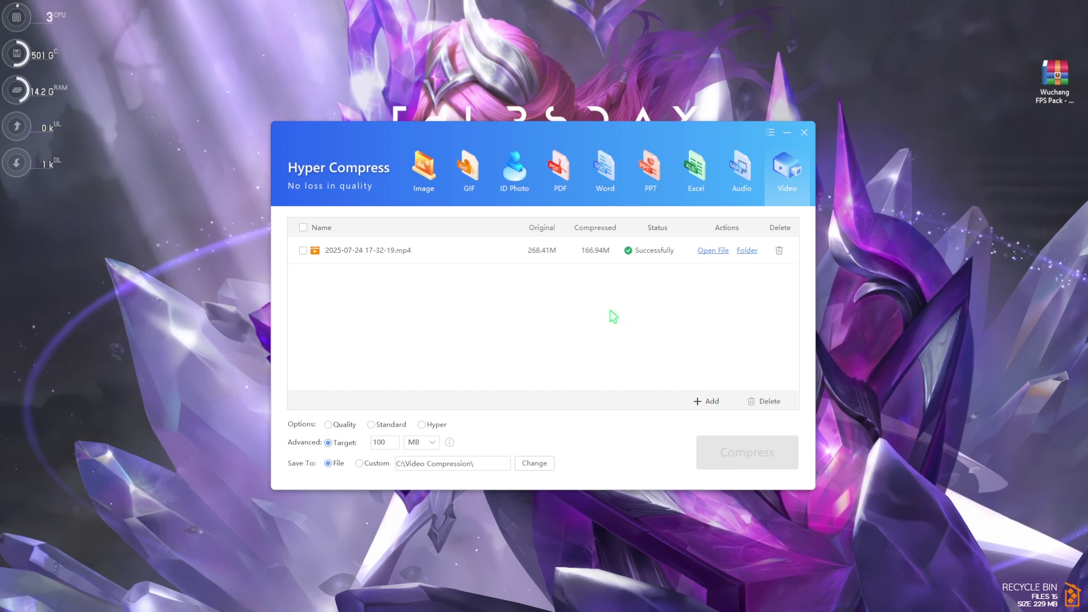
right_click(126, 122)
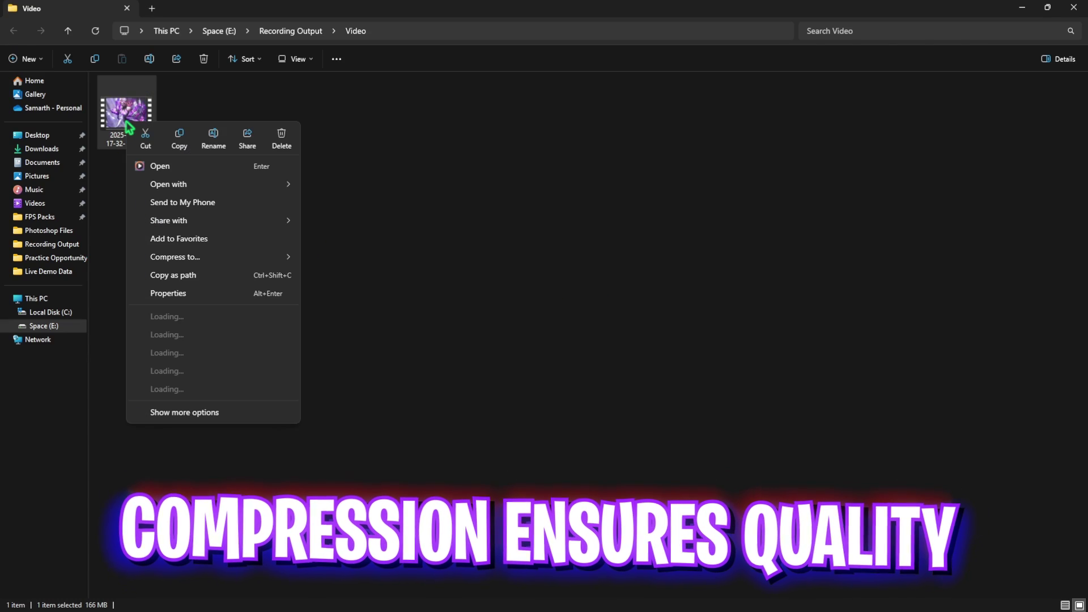
click(169, 293)
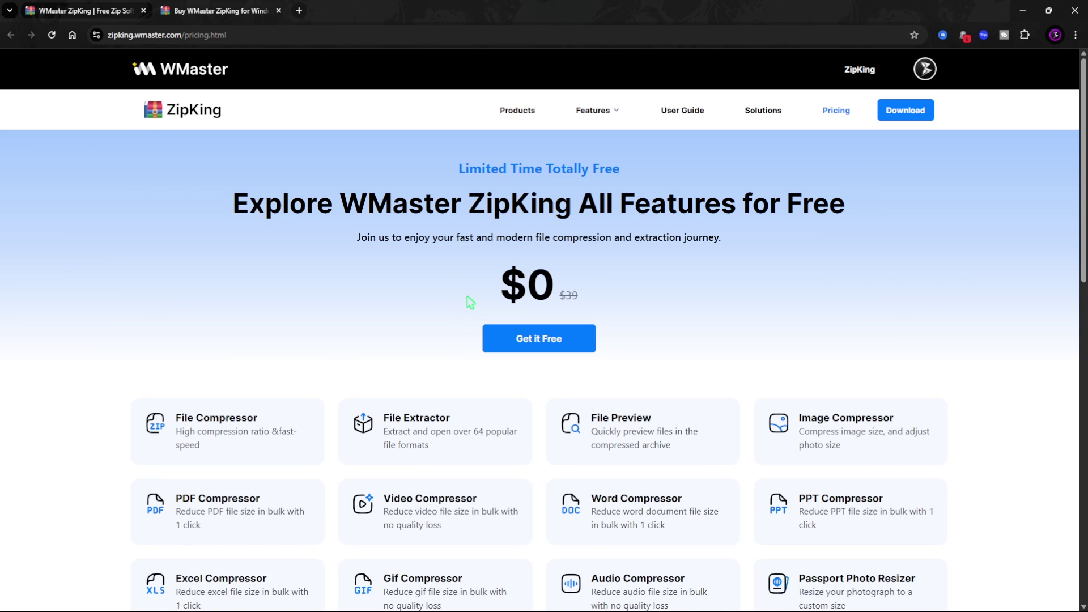
Look through the ZipKing feature list on the WMaster pricing page in the browser
scroll(467, 295, down, 8)
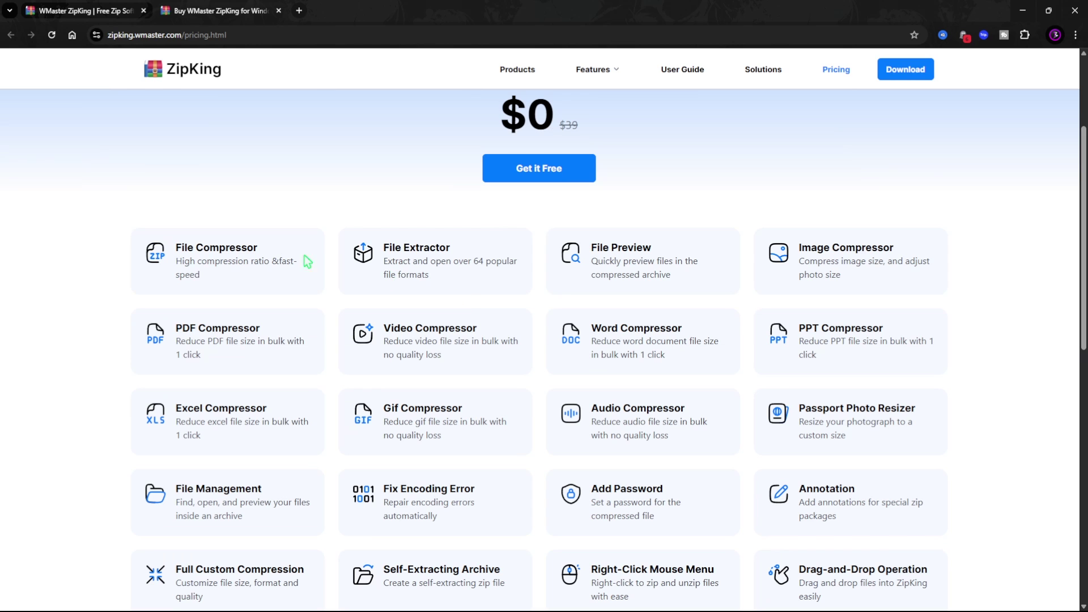
scroll(461, 236, up, 4)
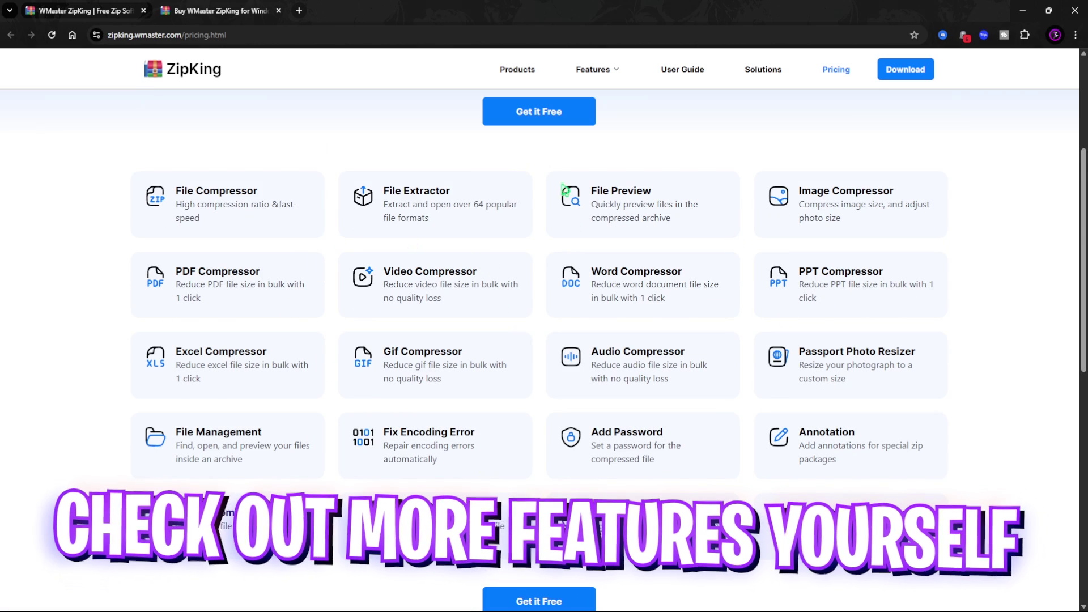
scroll(591, 436, up, 4)
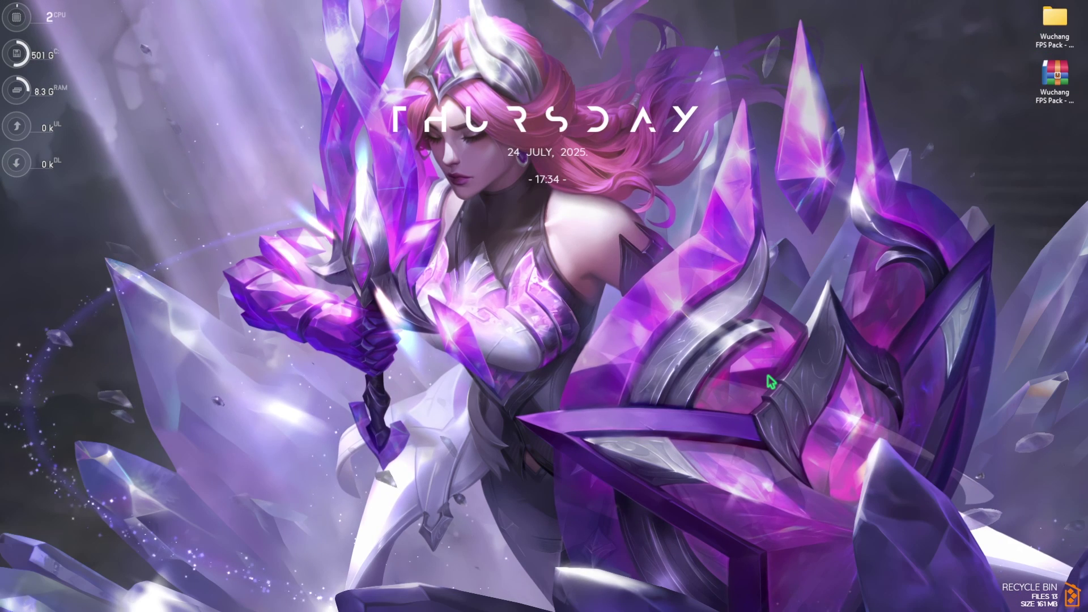
Find and open the Windows setting "Adjust the appearance and performance of Windows"
key(super)
text(ad)
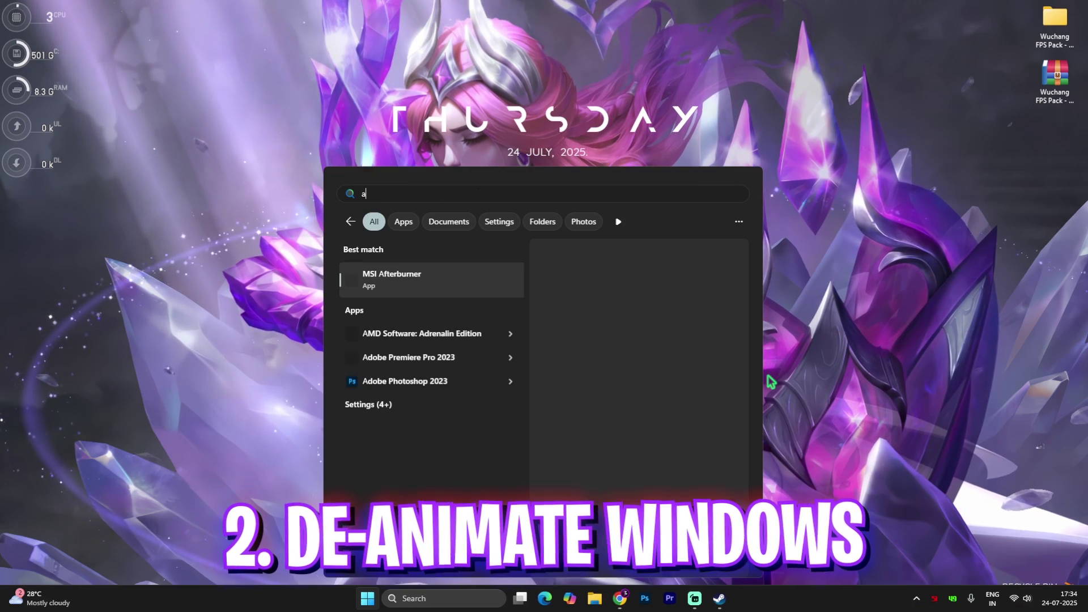
text(just the appearance and performance of Windows)
key(Return)
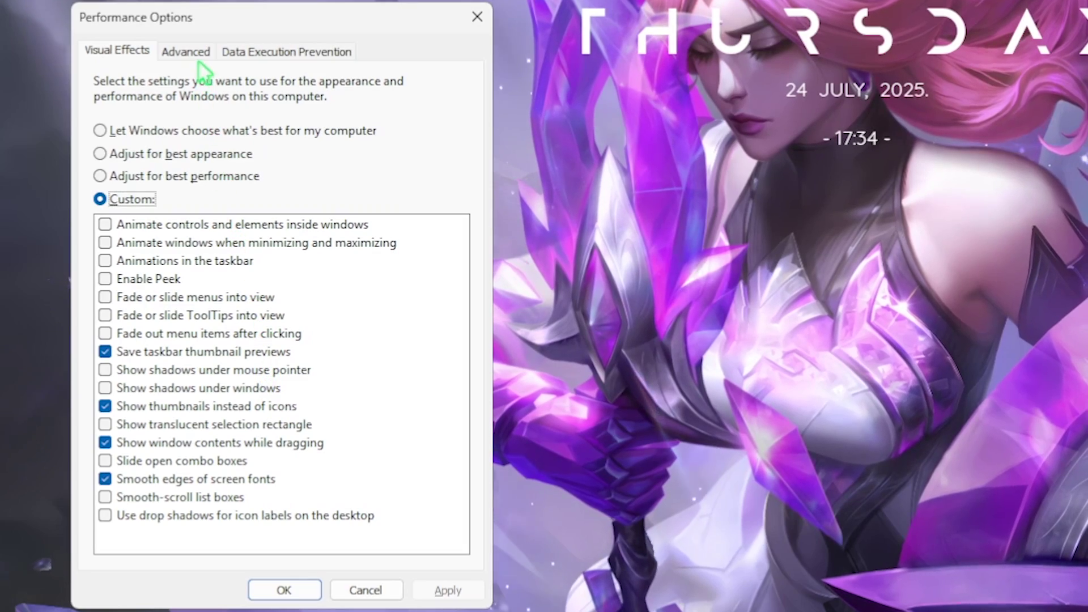
Open the virtual memory settings and give drive C: a custom paging file size with an initial size of 1361 MB
click(193, 54)
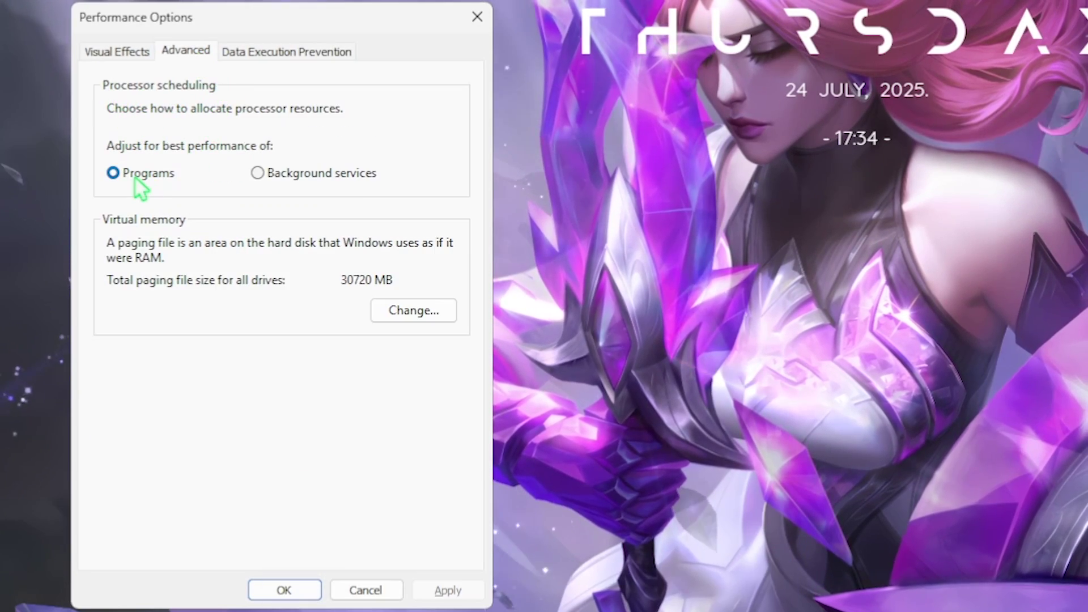
click(432, 312)
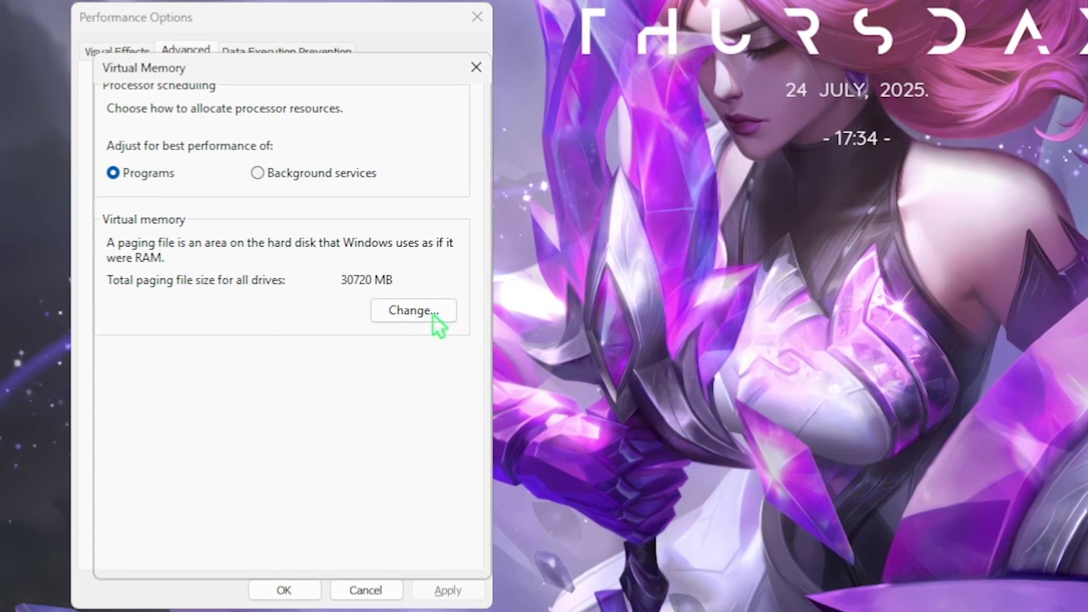
click(119, 107)
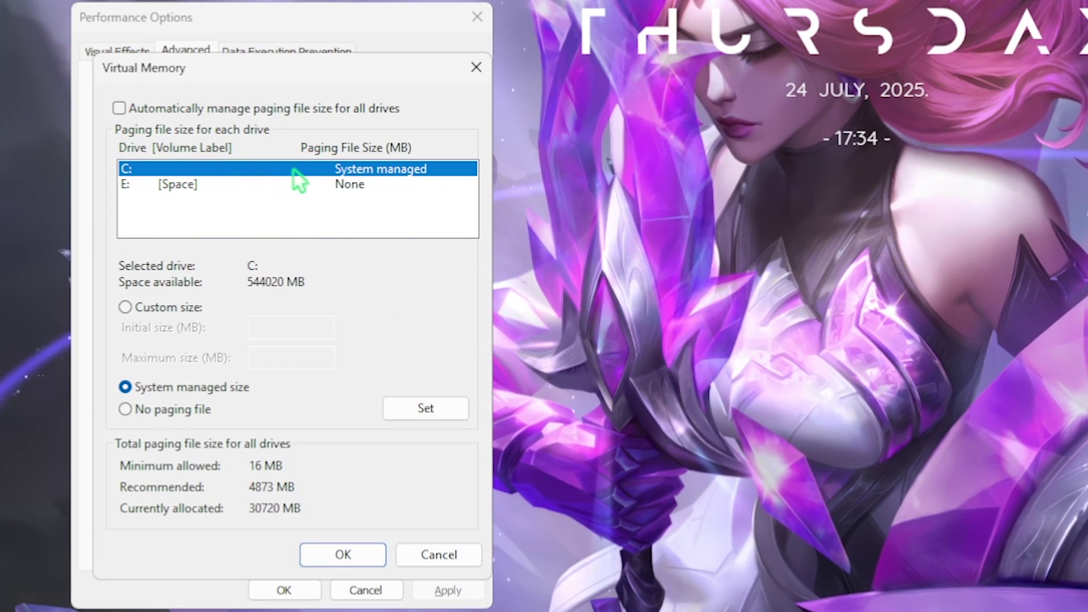
click(150, 307)
click(294, 328)
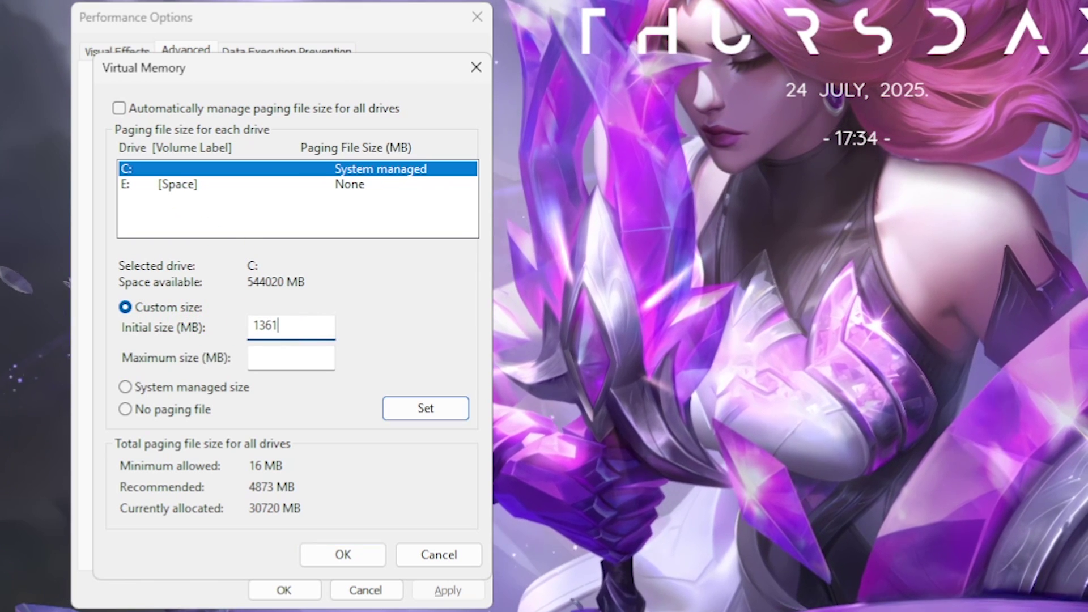
Find and open the Calculator app alongside the virtual memory settings
key(super)
text(cal)
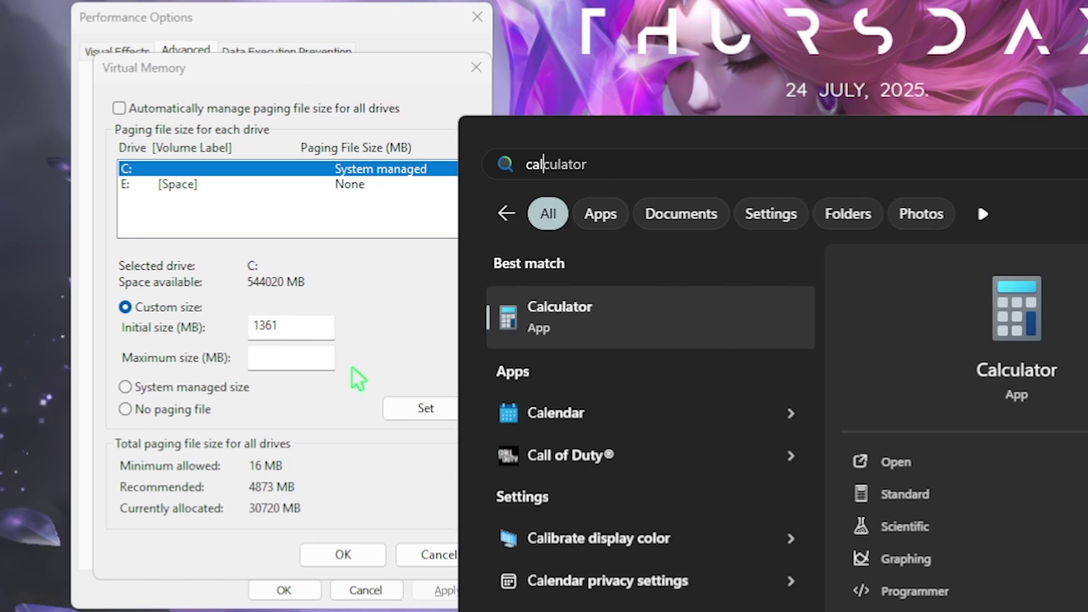
key(Return)
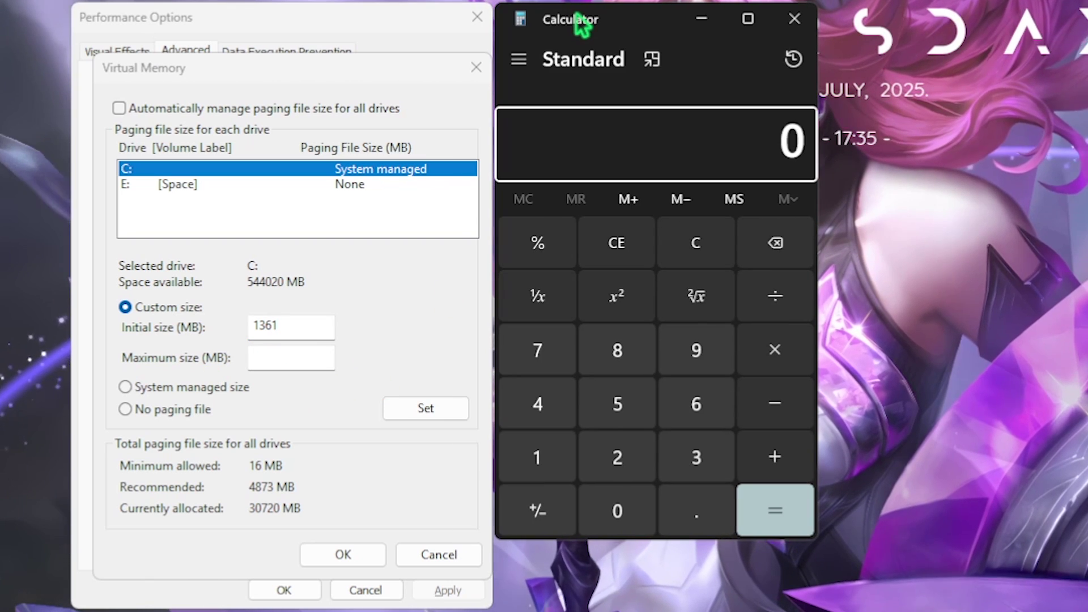
key(super)
text(system information)
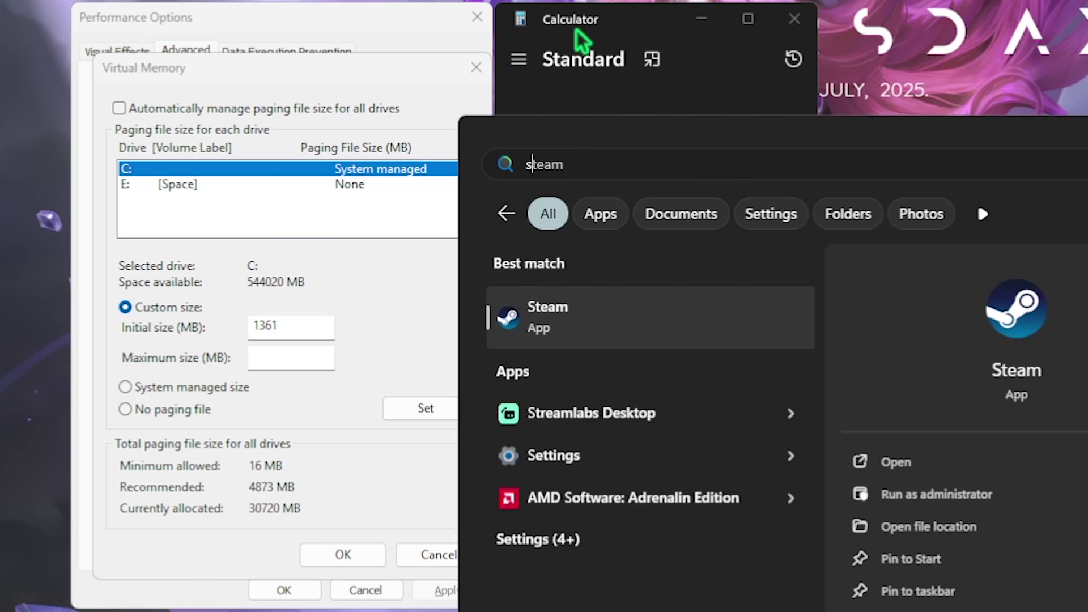
key(Escape)
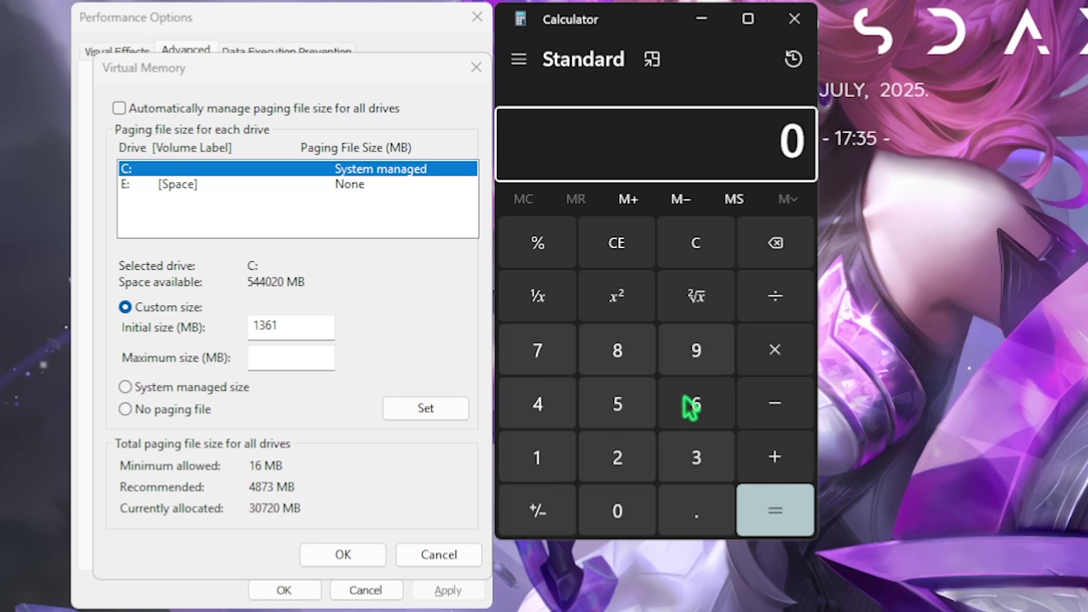
Calculate 32 × 1024 in the calculator to convert the RAM size from GB to MB
click(441, 375)
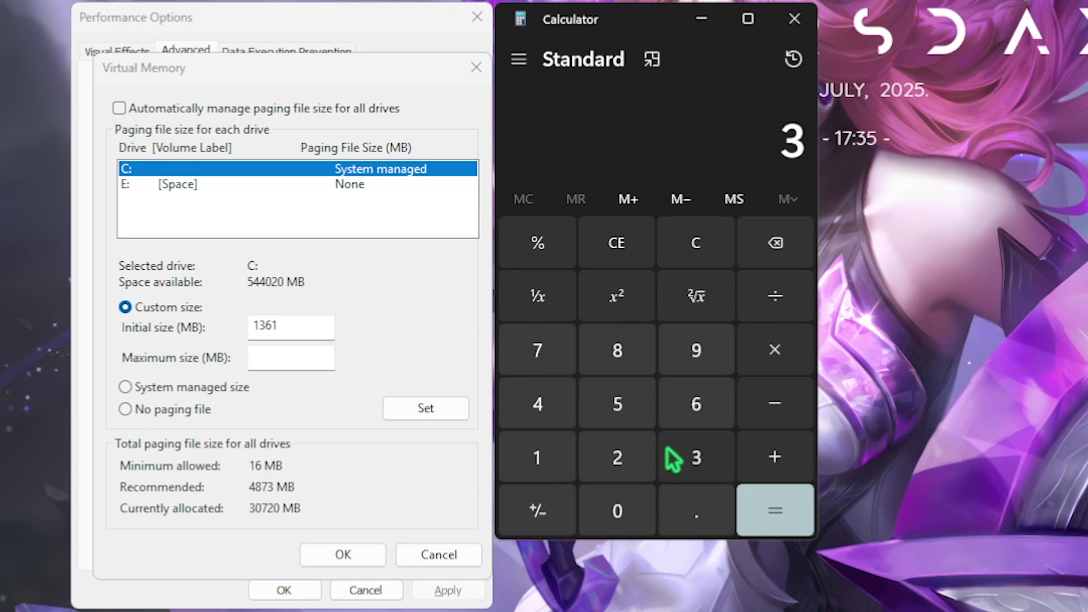
click(422, 379)
click(772, 347)
click(541, 459)
click(617, 510)
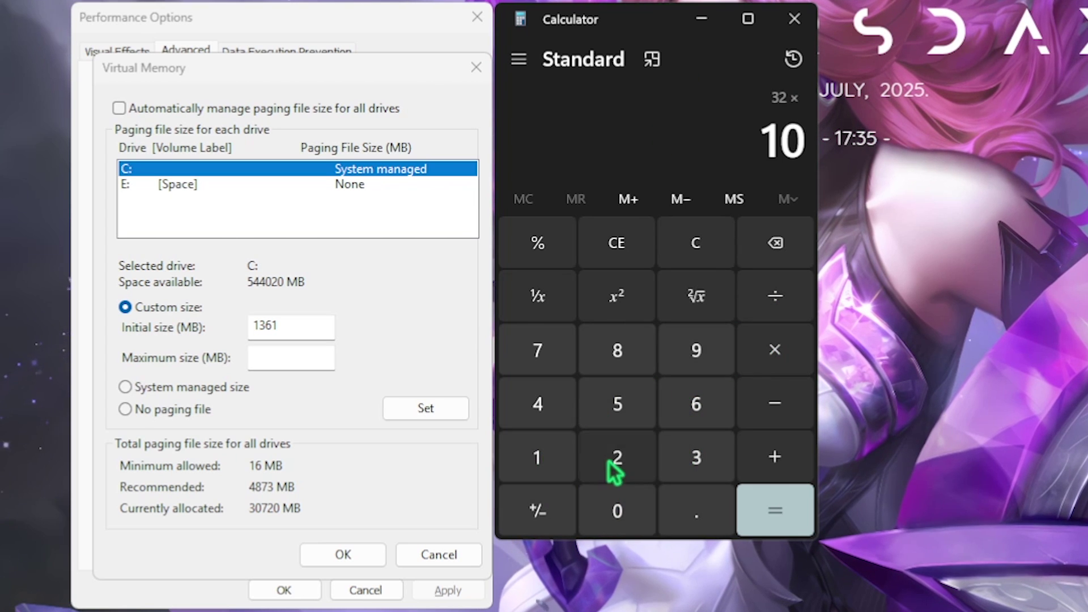
click(615, 461)
click(566, 422)
click(771, 509)
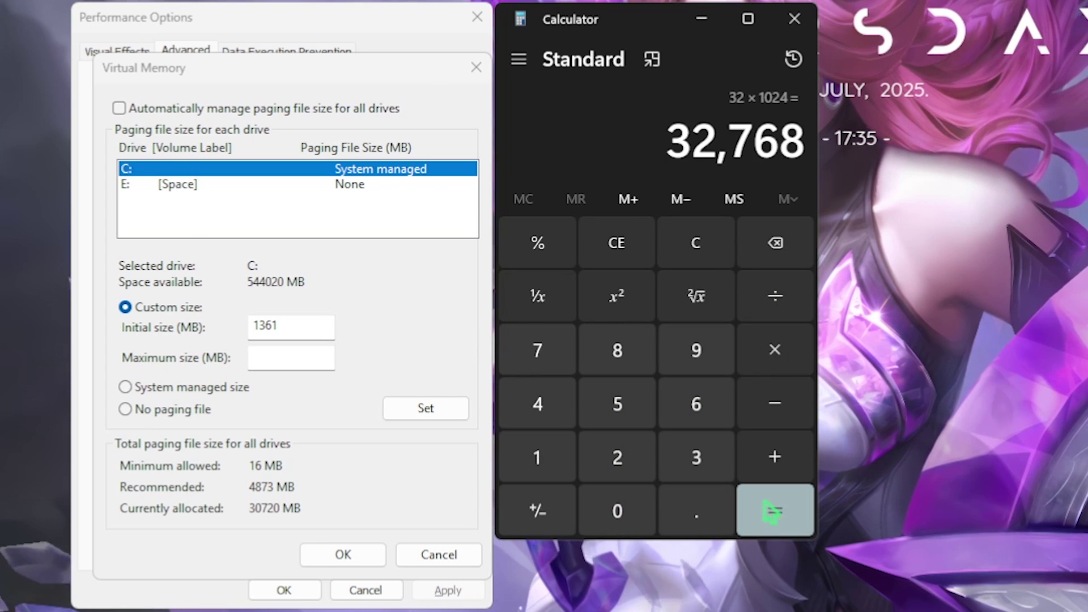
Divide the calculated product by 2, then set drive C:'s maximum paging file size to 16384 MB and confirm
click(774, 296)
click(617, 457)
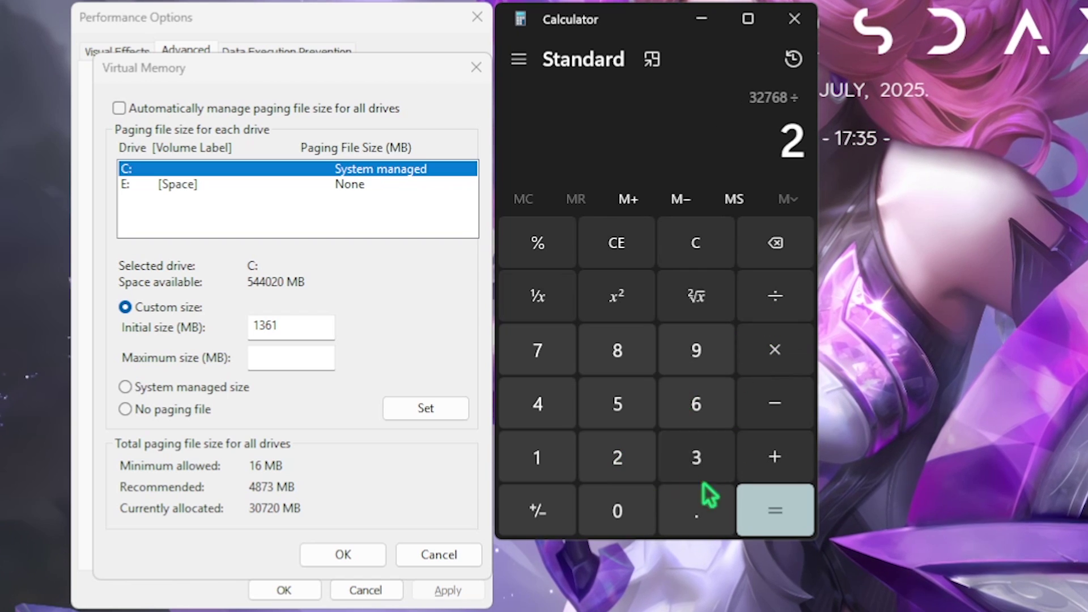
click(771, 508)
click(278, 361)
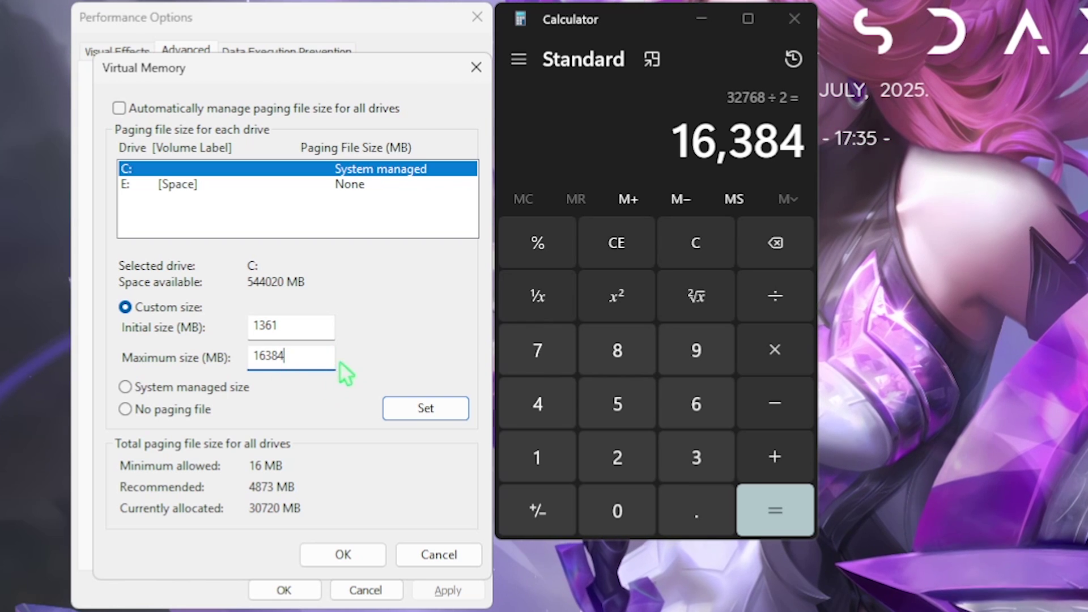
click(355, 541)
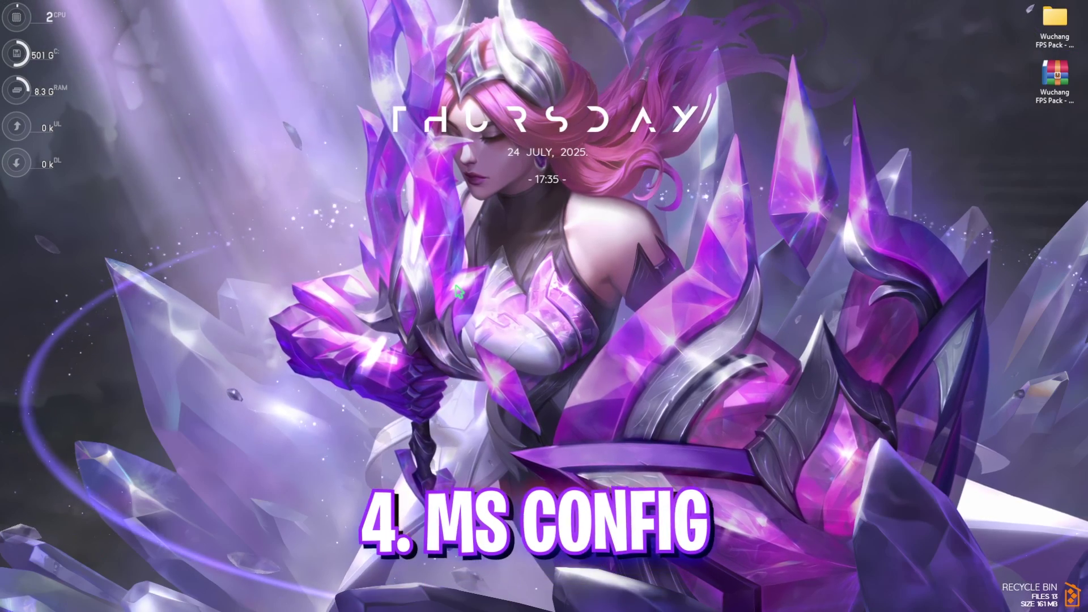
Find and open System Configuration (msconfig) and show its boot settings
key(super)
text(msconfig)
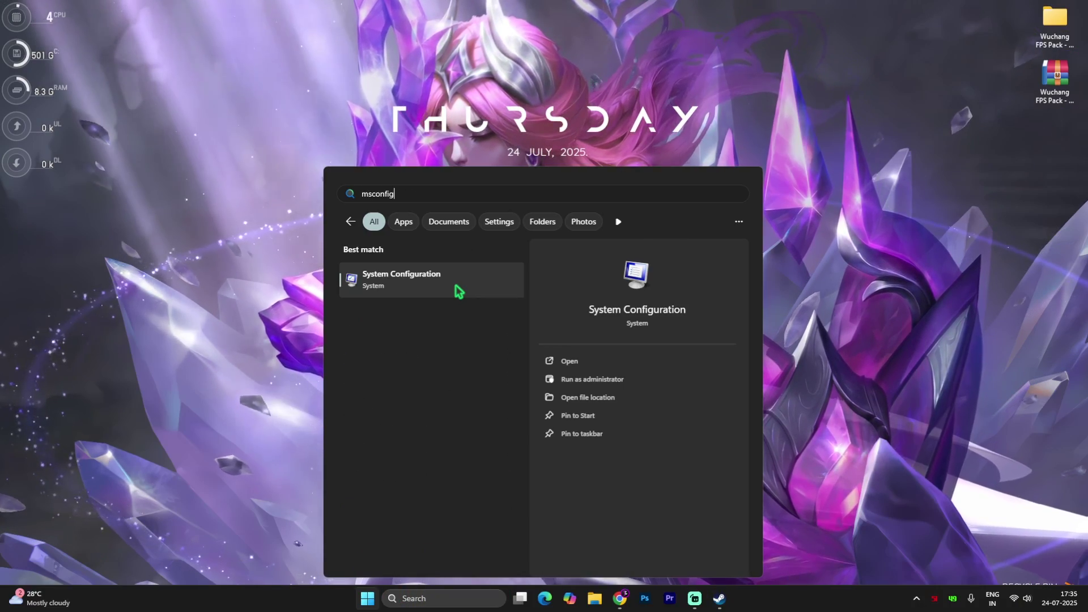
click(459, 292)
click(240, 96)
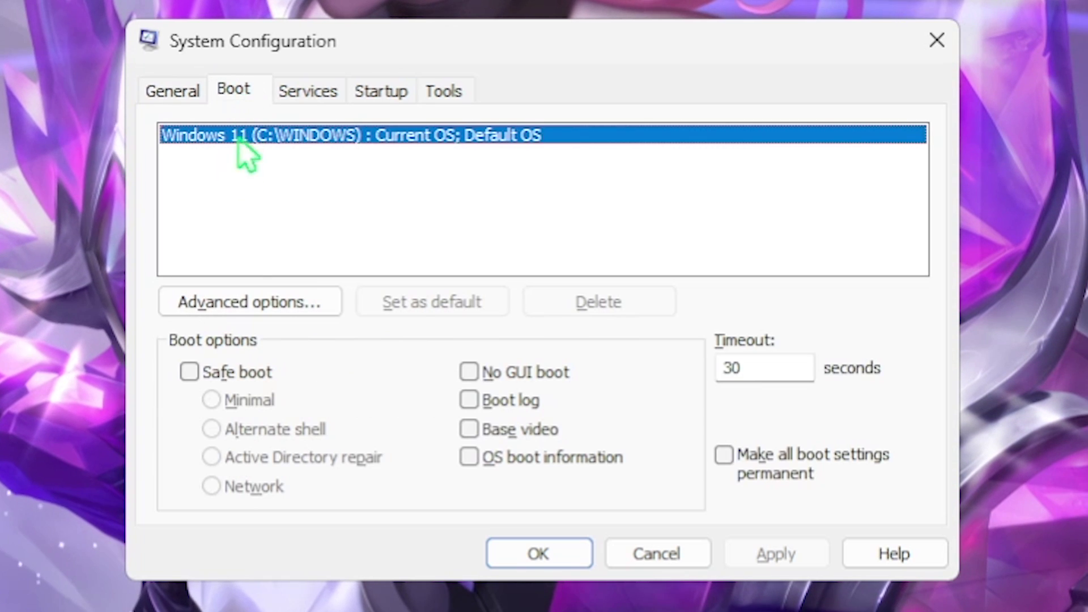
Set the number of boot processors to 16, turn on No GUI boot and apply the boot settings
click(256, 306)
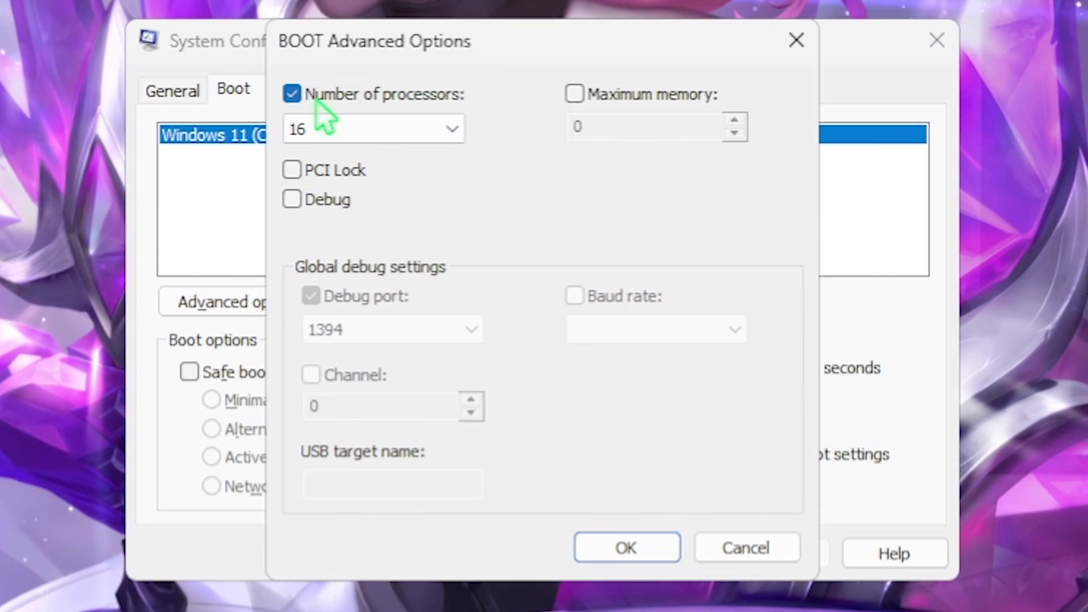
click(357, 136)
click(337, 445)
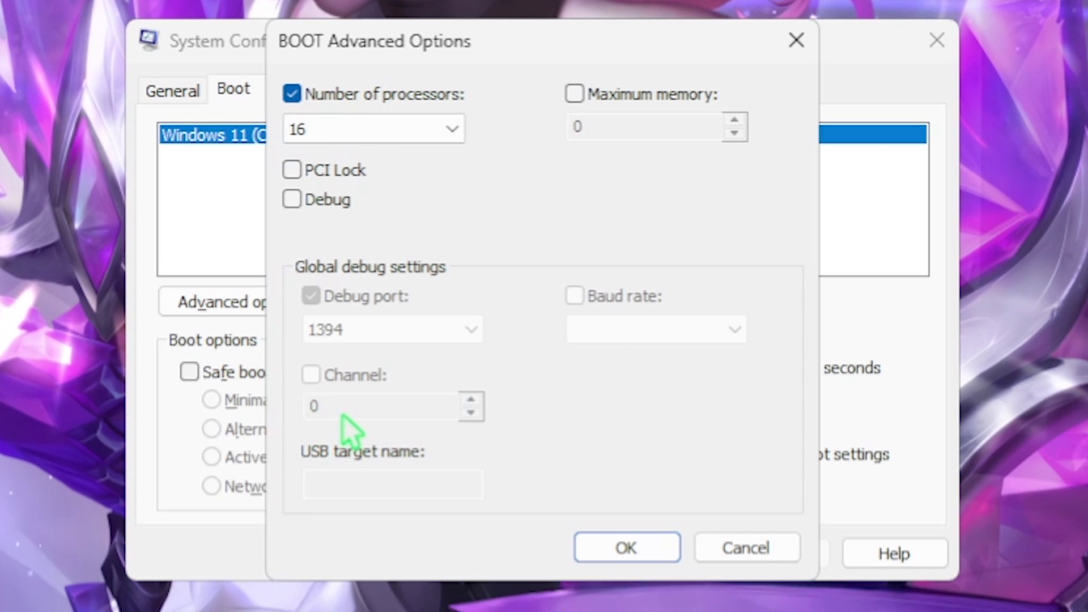
click(577, 545)
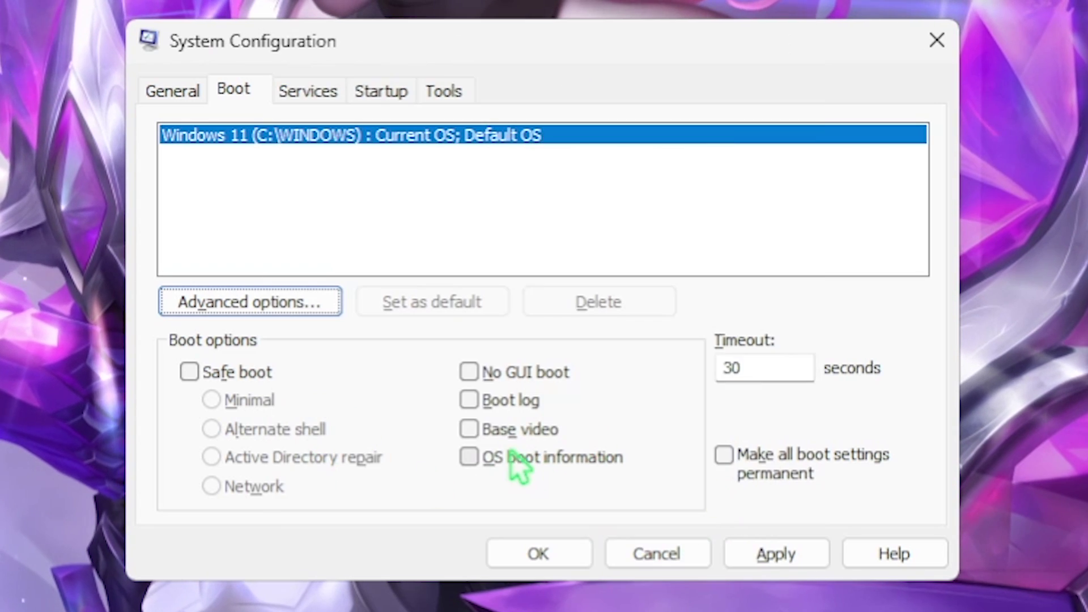
click(492, 374)
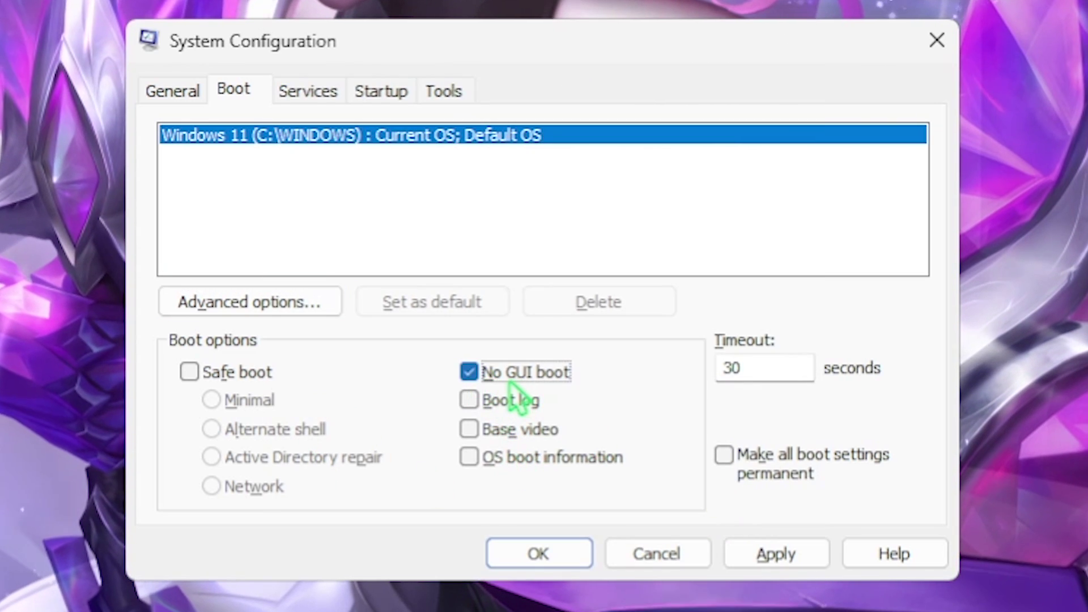
click(770, 556)
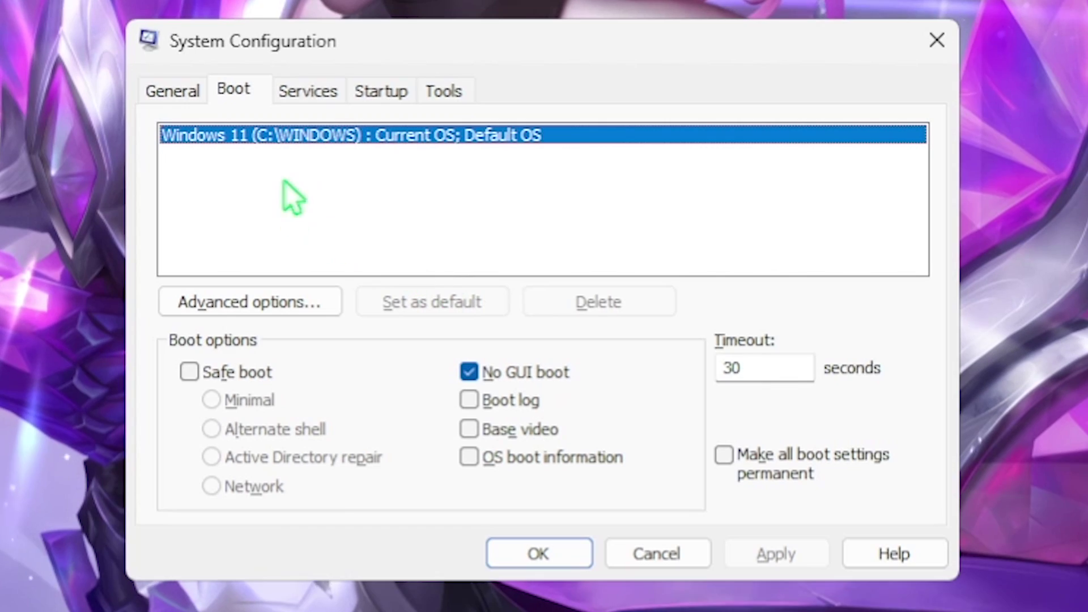
Hide all Microsoft services in System Configuration and look through the remaining third-party services for unneeded ones
click(316, 92)
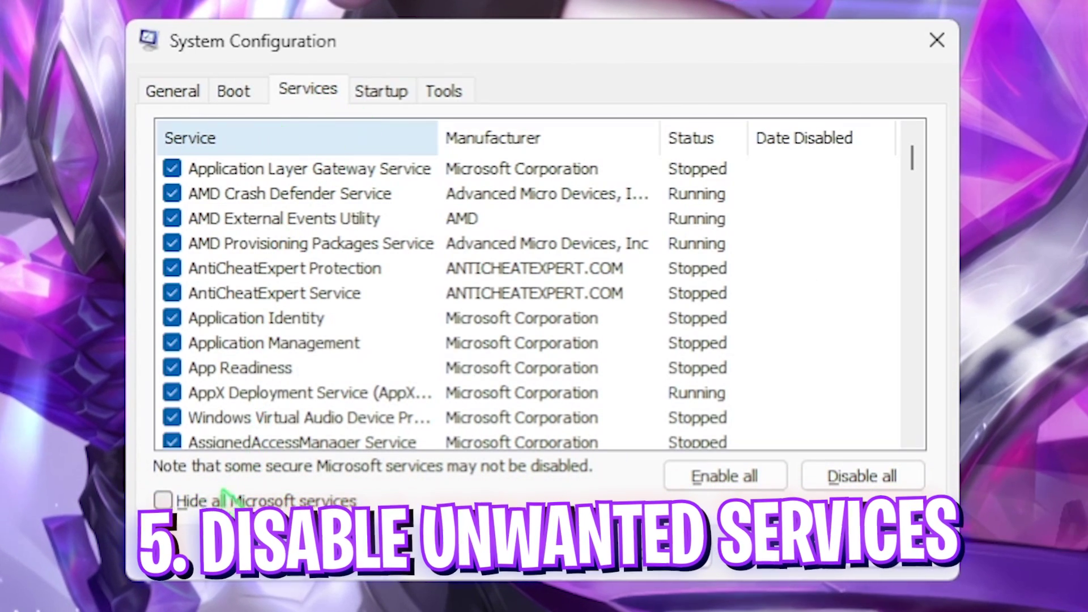
click(224, 500)
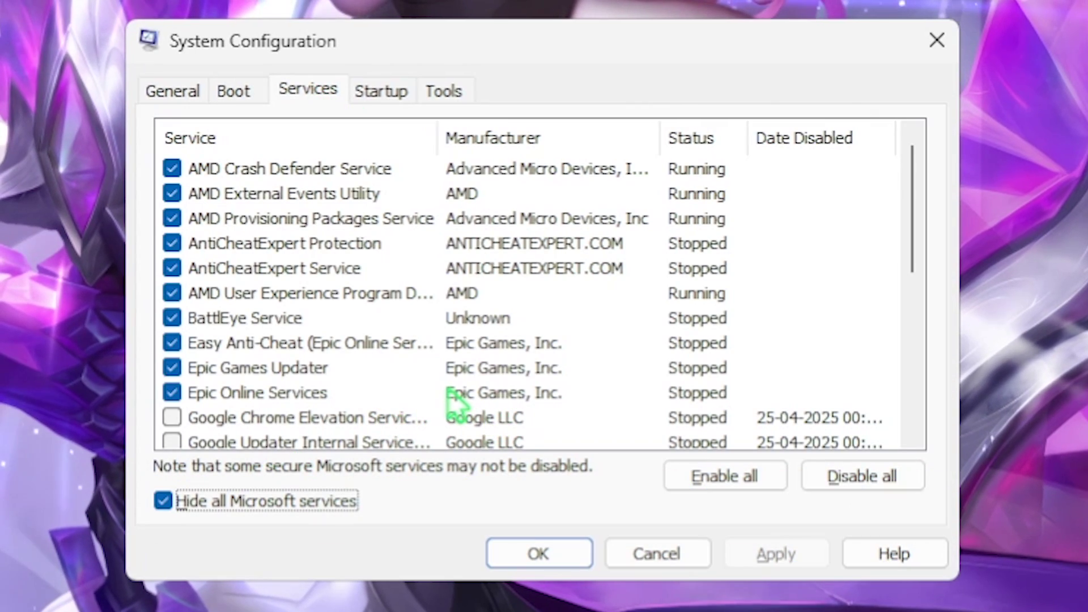
scroll(456, 401, down, 2)
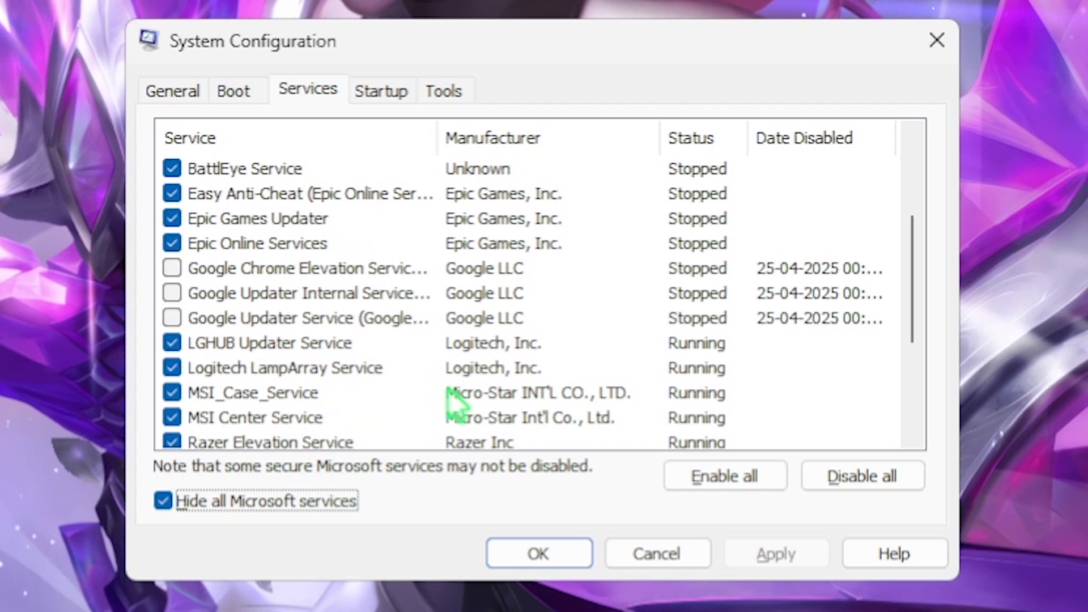
scroll(456, 401, down, 3)
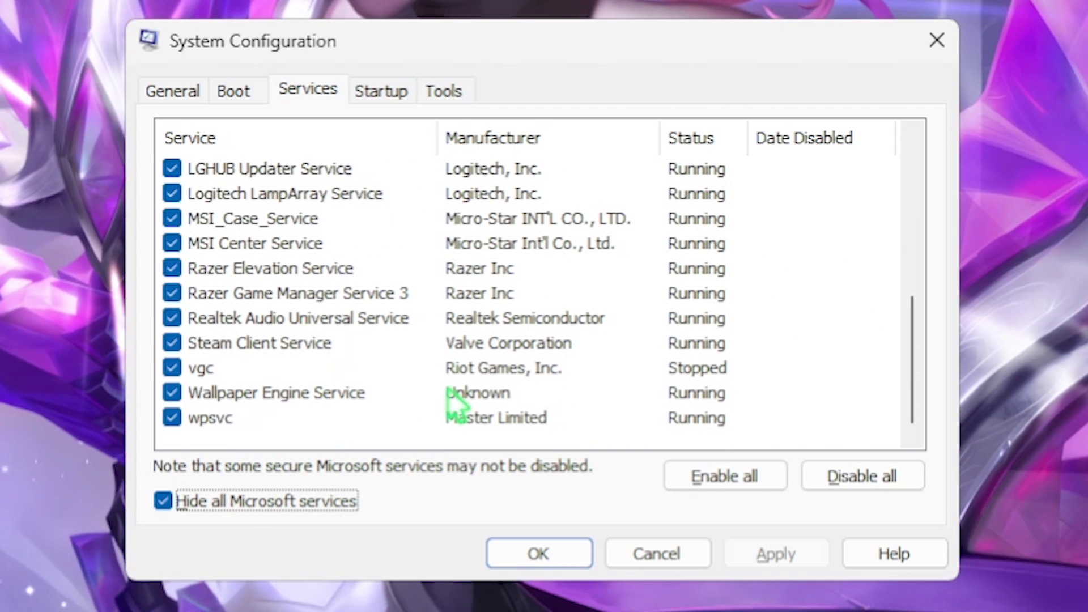
scroll(456, 401, up, 5)
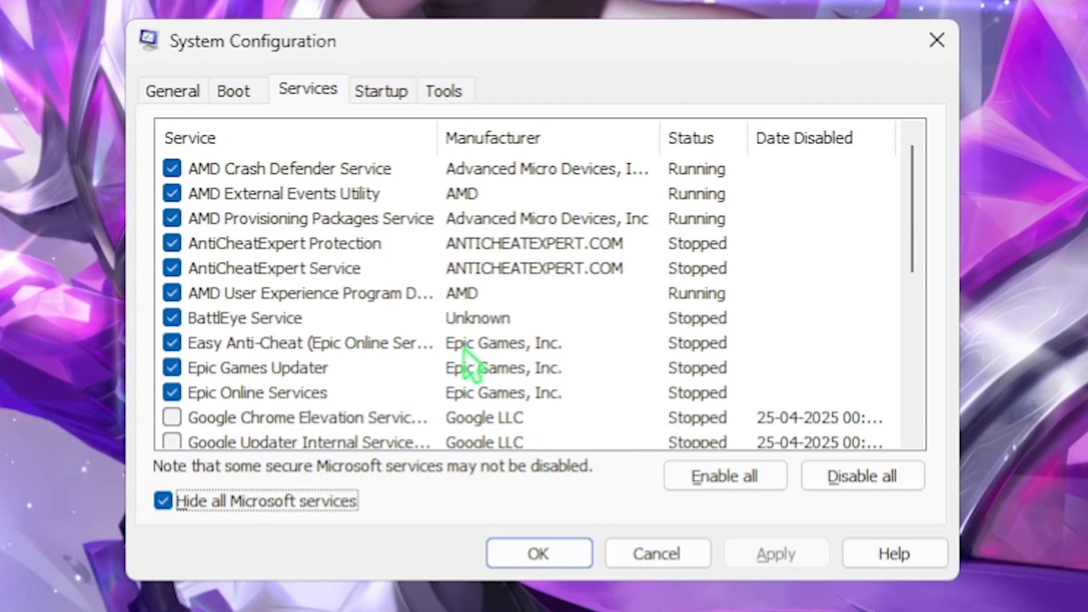
scroll(471, 365, down, 5)
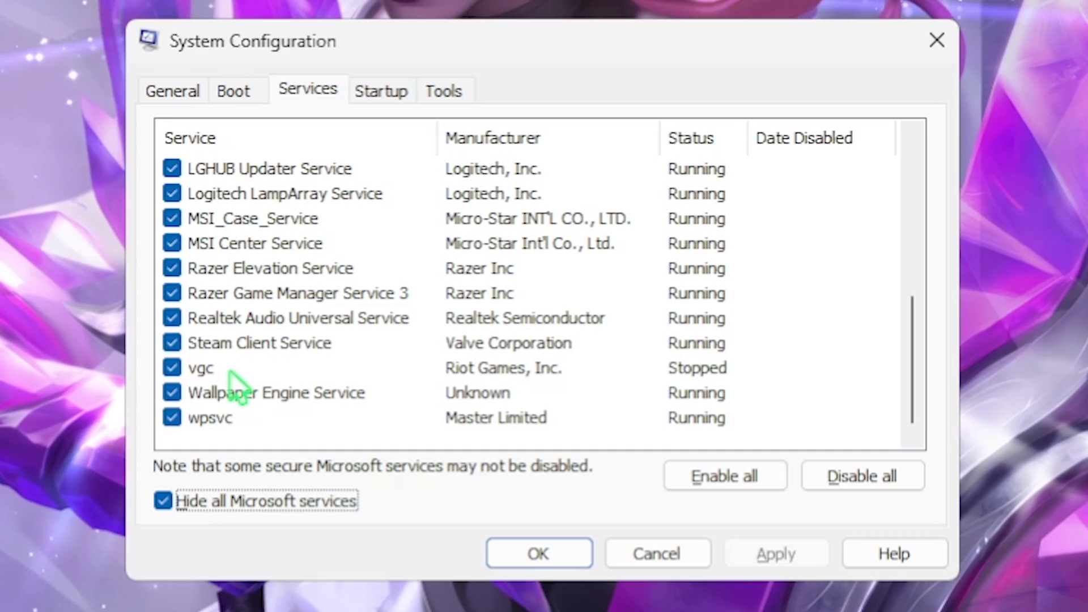
scroll(236, 385, up, 5)
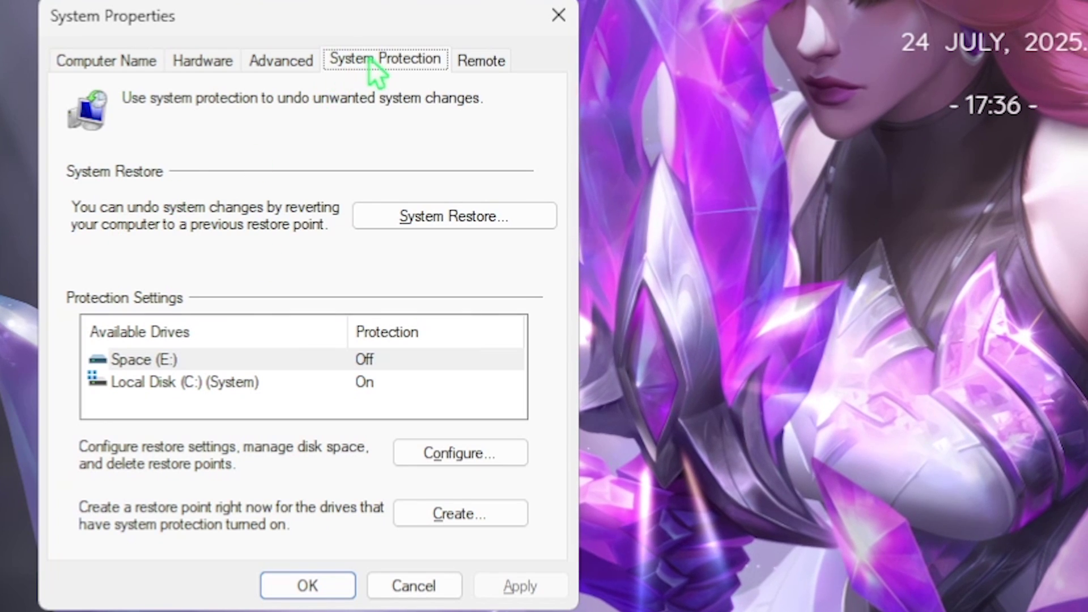
Create a restore point named "Wuchang" for Local Disk (C:) and close System Properties
click(180, 385)
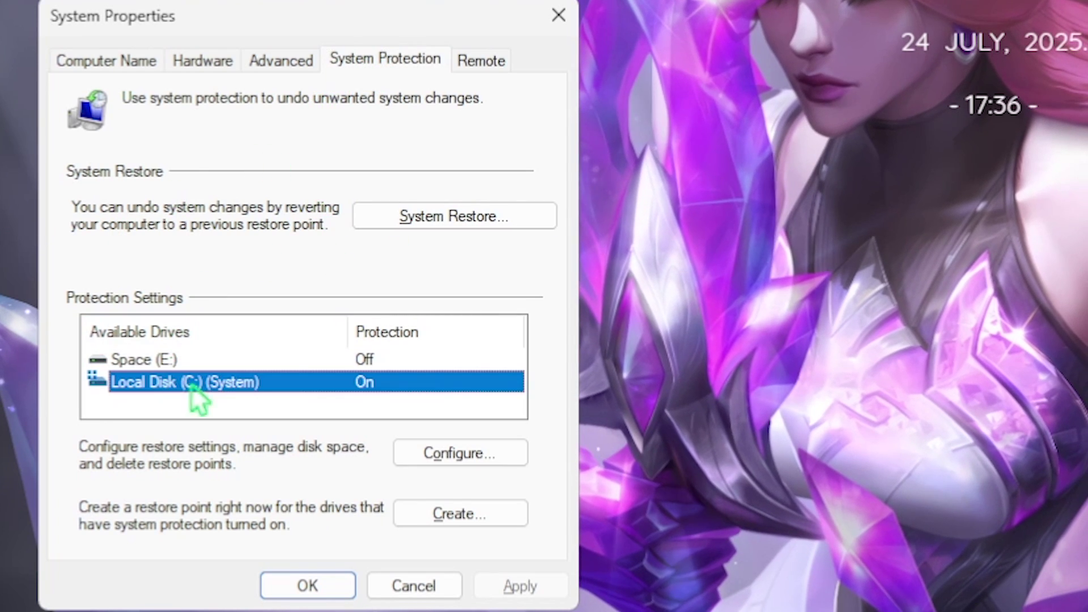
click(441, 514)
text(W)
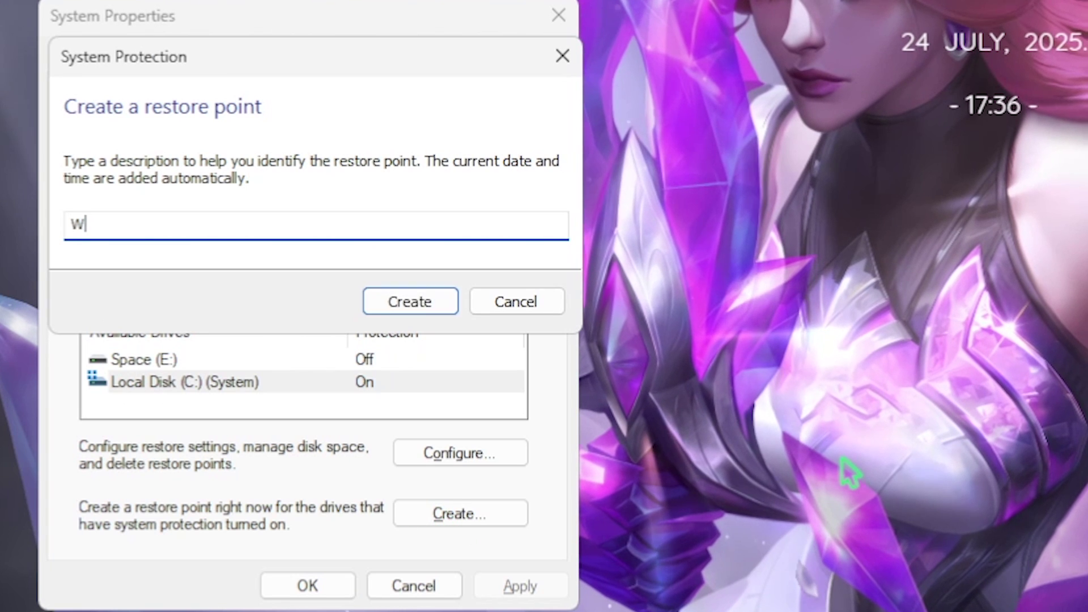
text(uchang)
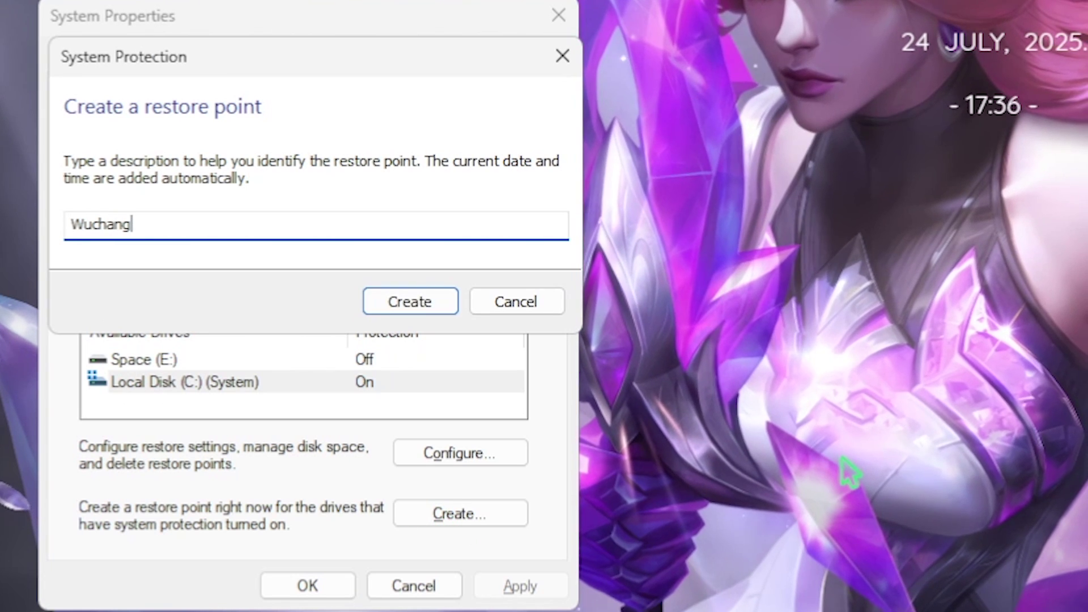
key(Return)
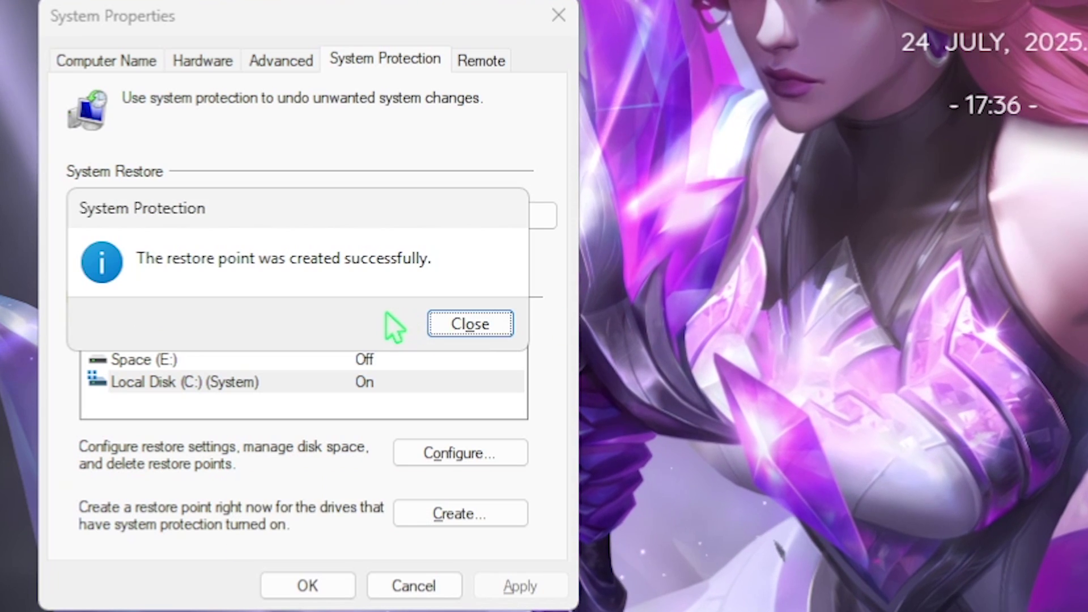
click(452, 329)
click(558, 16)
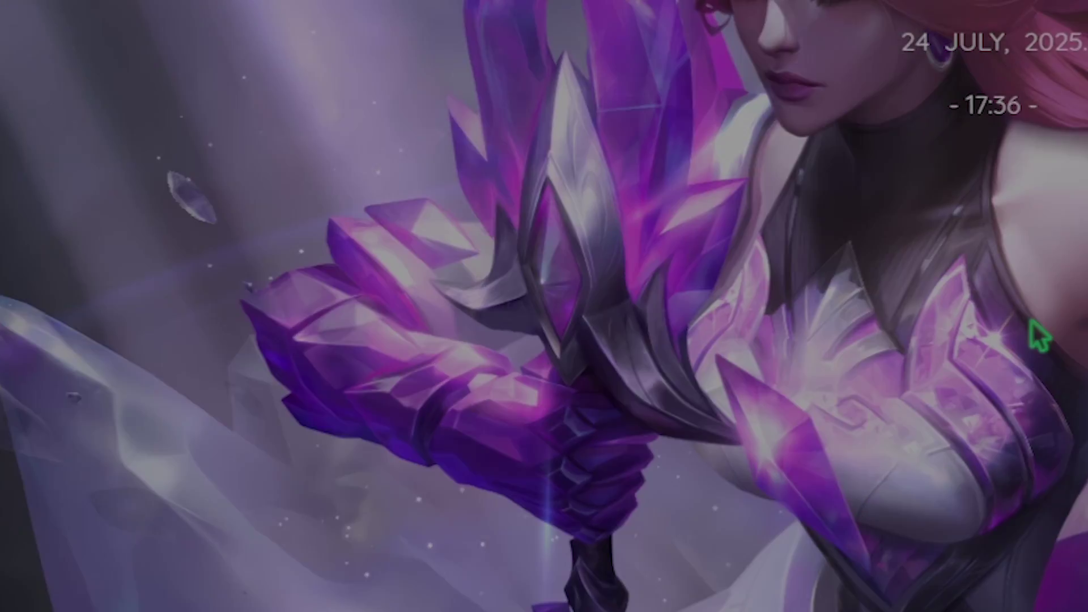
Open the desktop folder "Wuchang FPS Pack - By BareFox" and maximize its window
double_click(1034, 39)
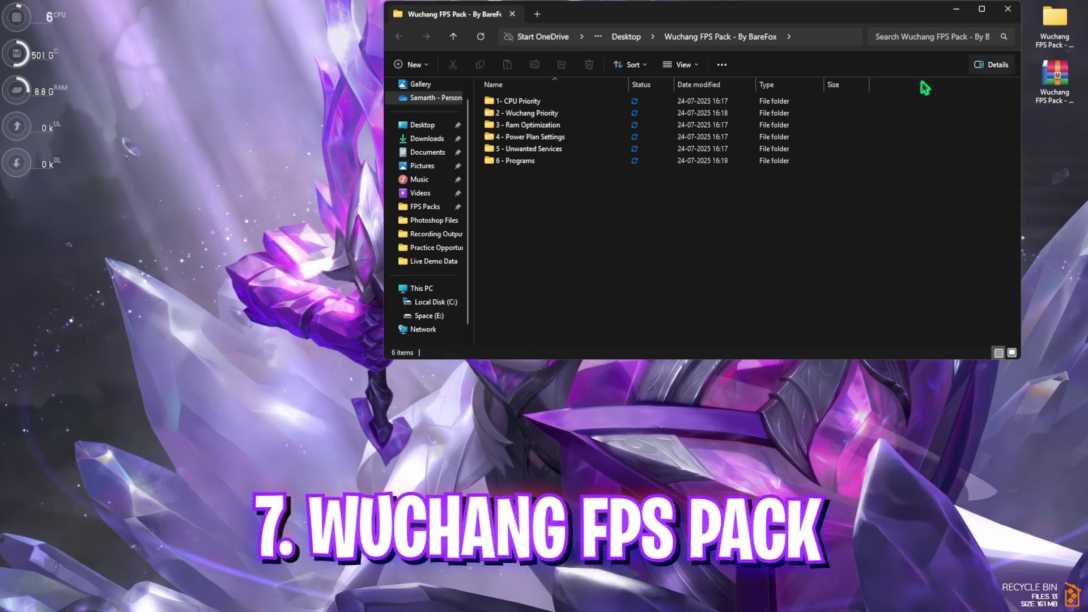
key(super+Up)
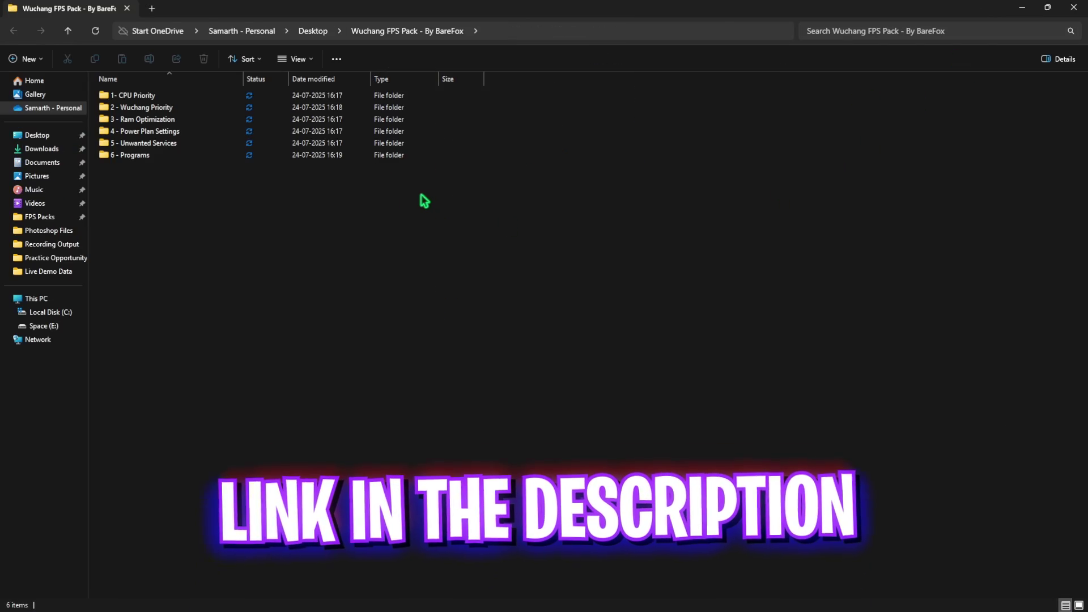
Look through the AMD and INTEL folders in "1- CPU Priority" for the matching CPU priority registry file, and return to the pack folder
drag(166, 195, 159, 105)
click(151, 194)
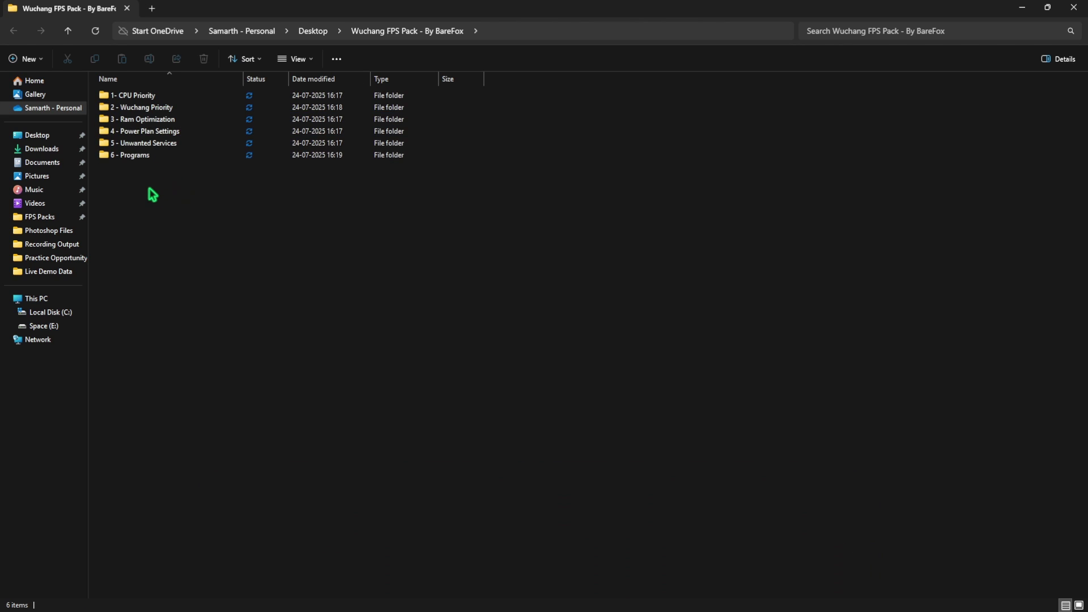
double_click(141, 96)
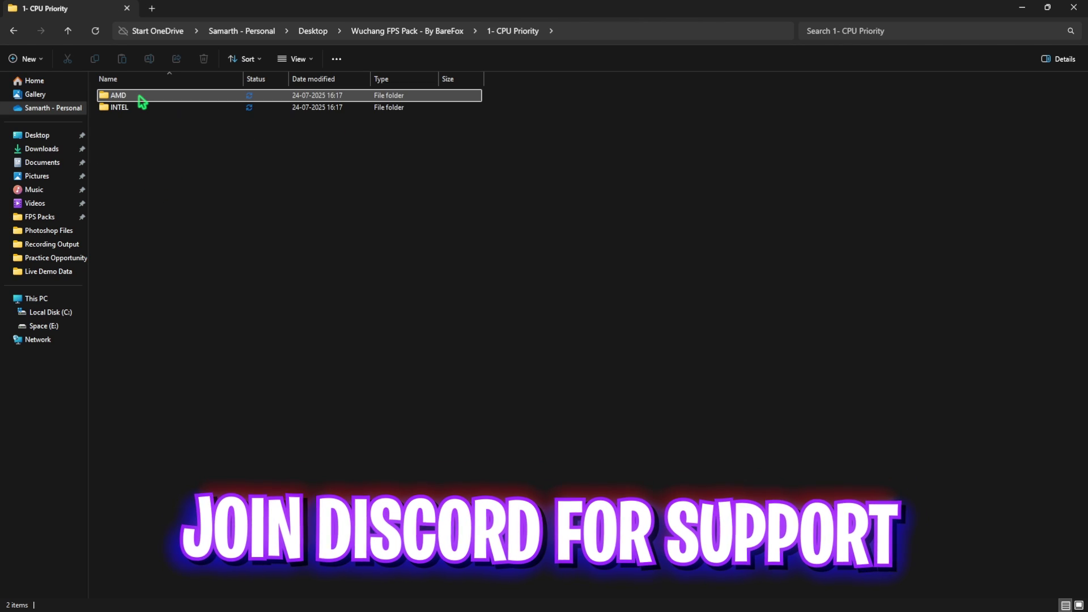
double_click(143, 96)
click(501, 34)
double_click(152, 108)
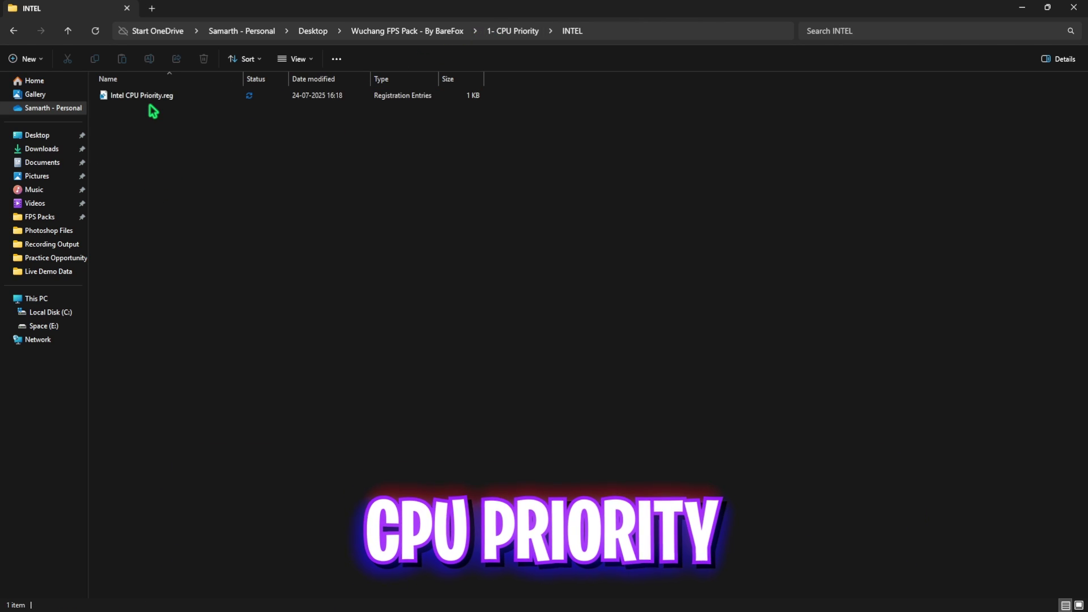
click(416, 33)
double_click(199, 96)
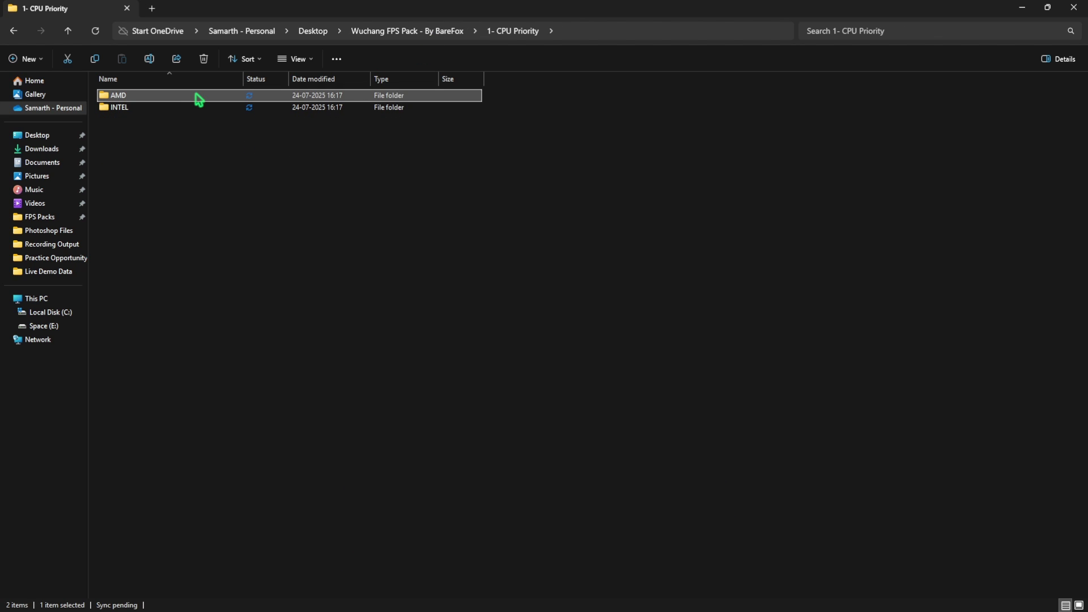
double_click(199, 96)
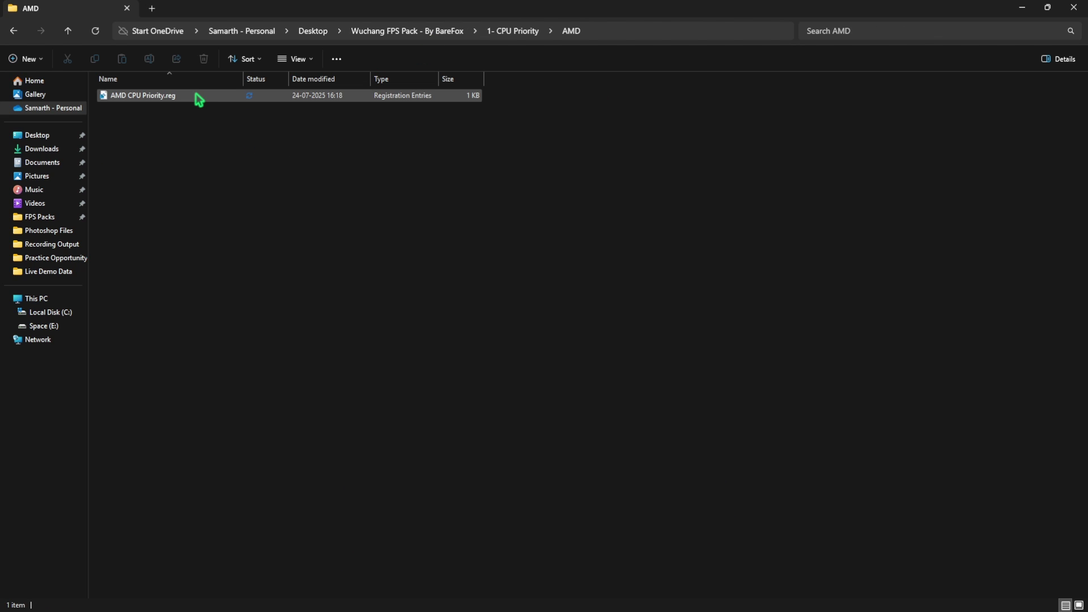
click(402, 34)
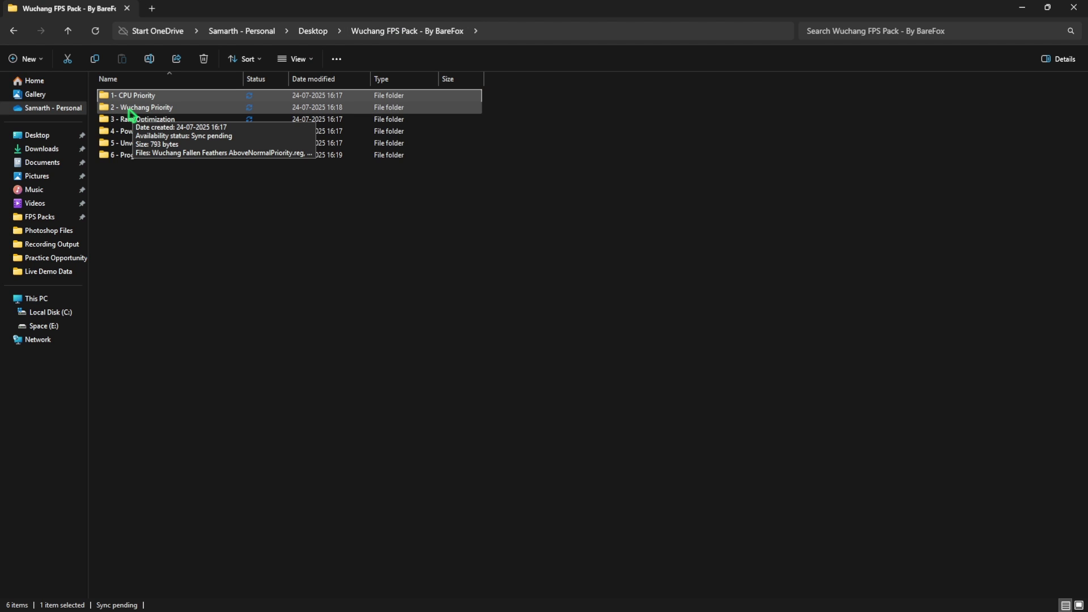
Look through the game priority registry files in "2 - Wuchang Priority" and the RAM size and reset files in "3 - Ram Optimization"
double_click(165, 109)
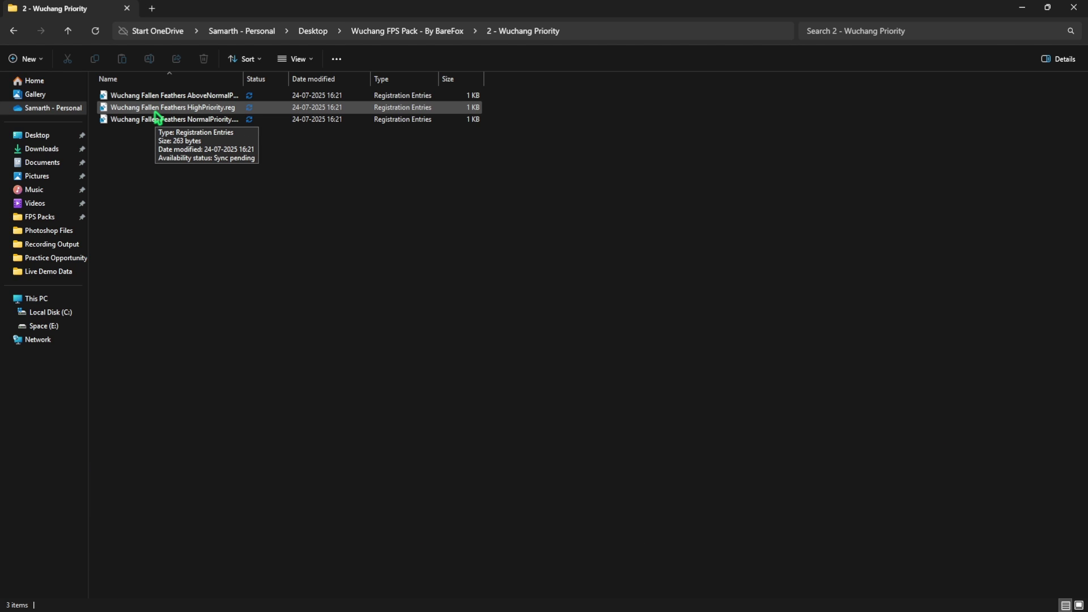
click(379, 32)
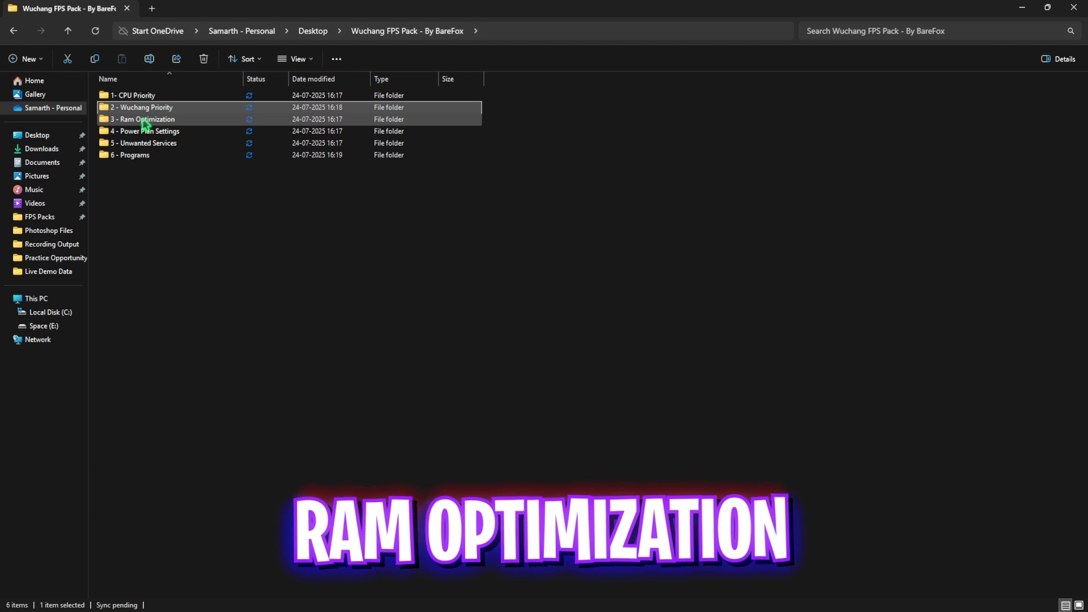
double_click(144, 121)
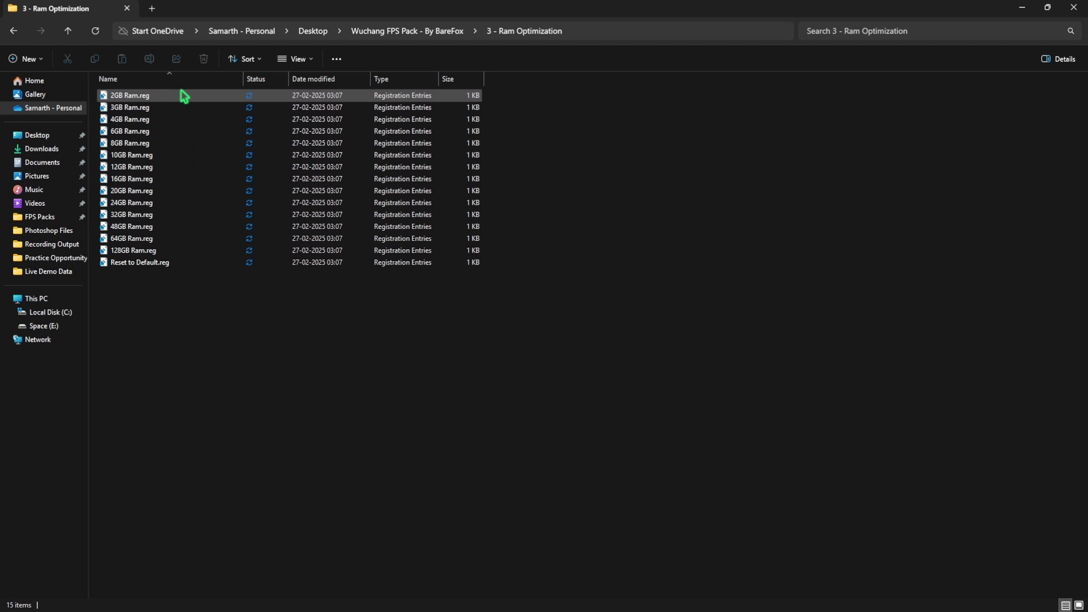
click(150, 214)
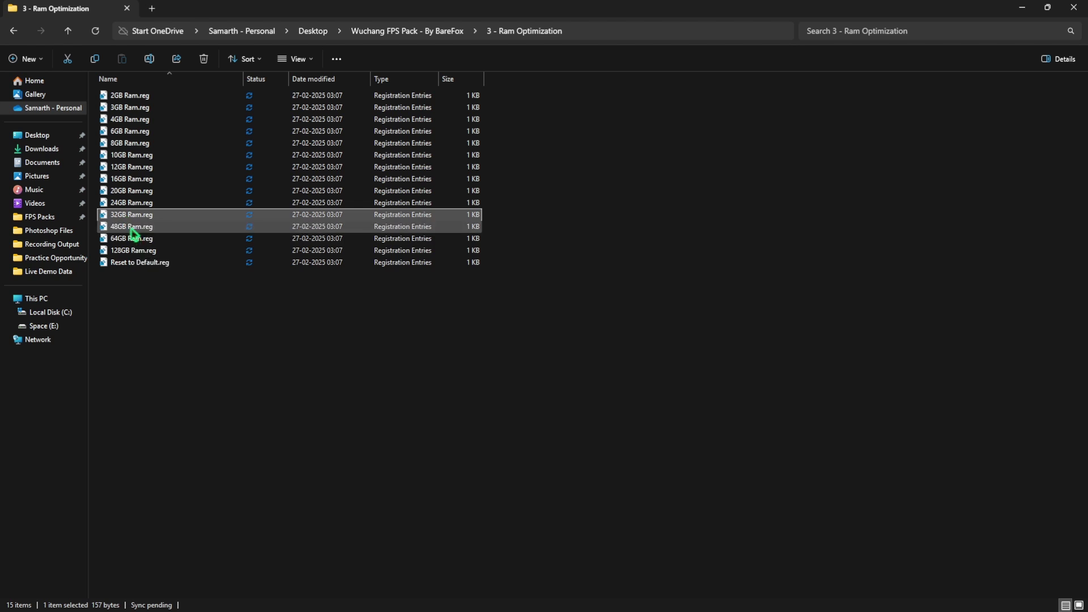
click(130, 264)
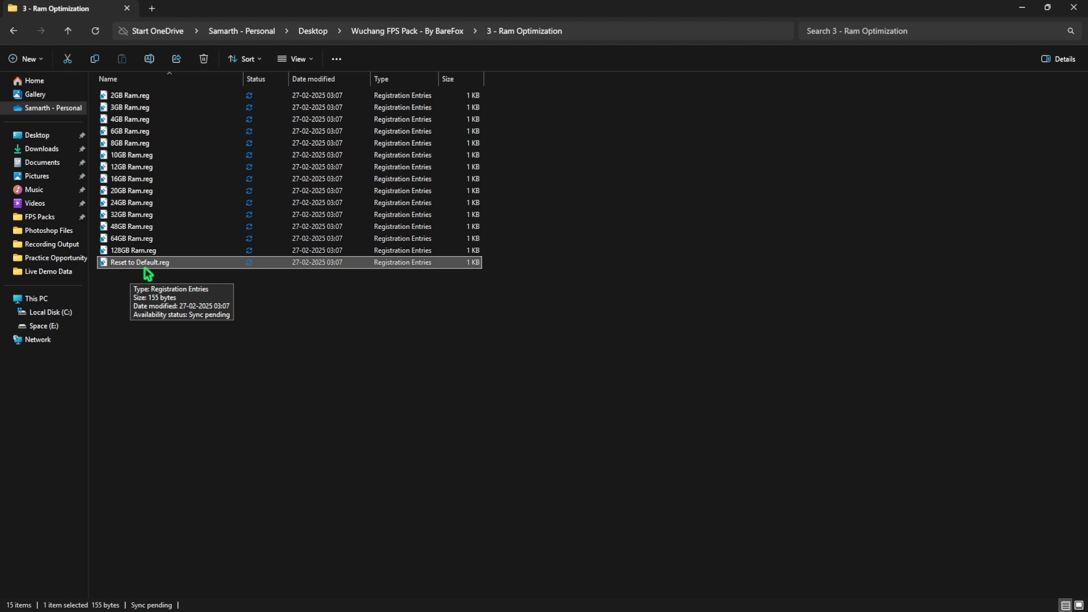
key(alt+Up)
In "4 - Power Plan Settings", inspect the Ultimate Performance import file's actions and open the Power Plans shortcut to view the available plans
click(140, 133)
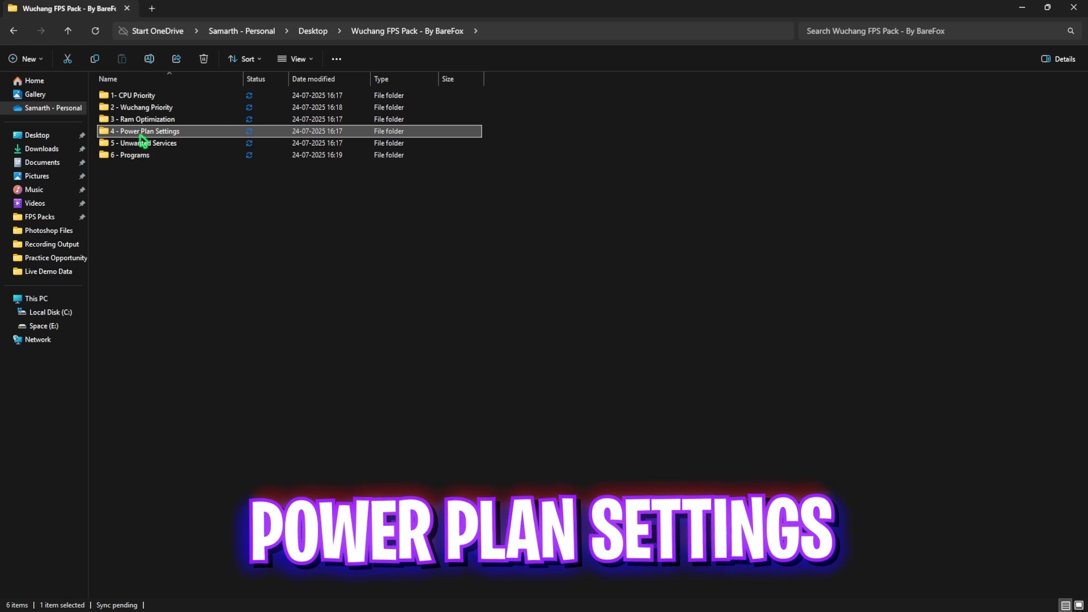
double_click(141, 136)
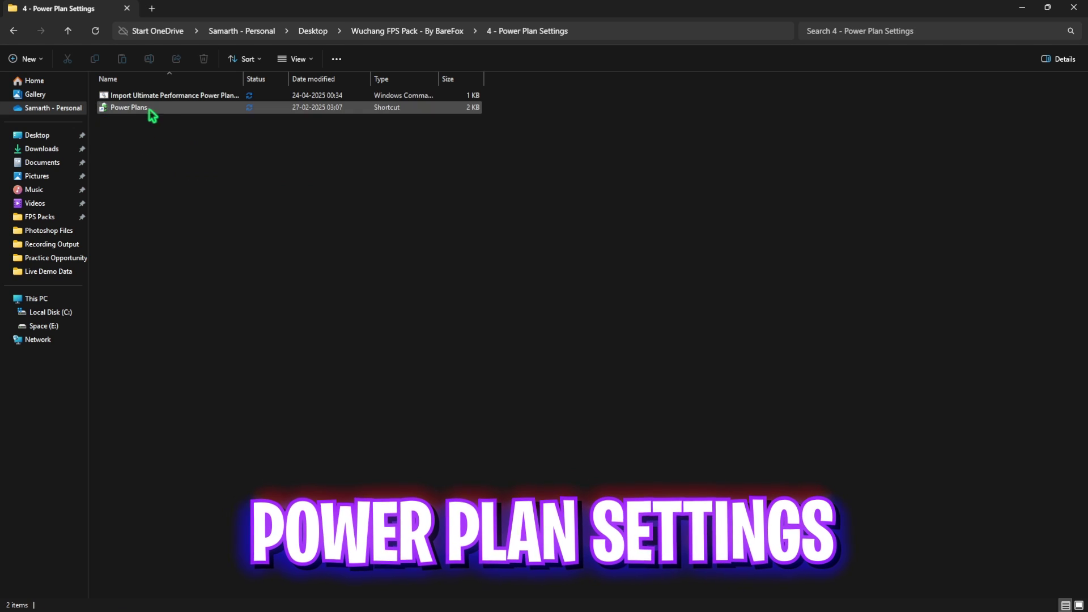
click(191, 100)
right_click(237, 98)
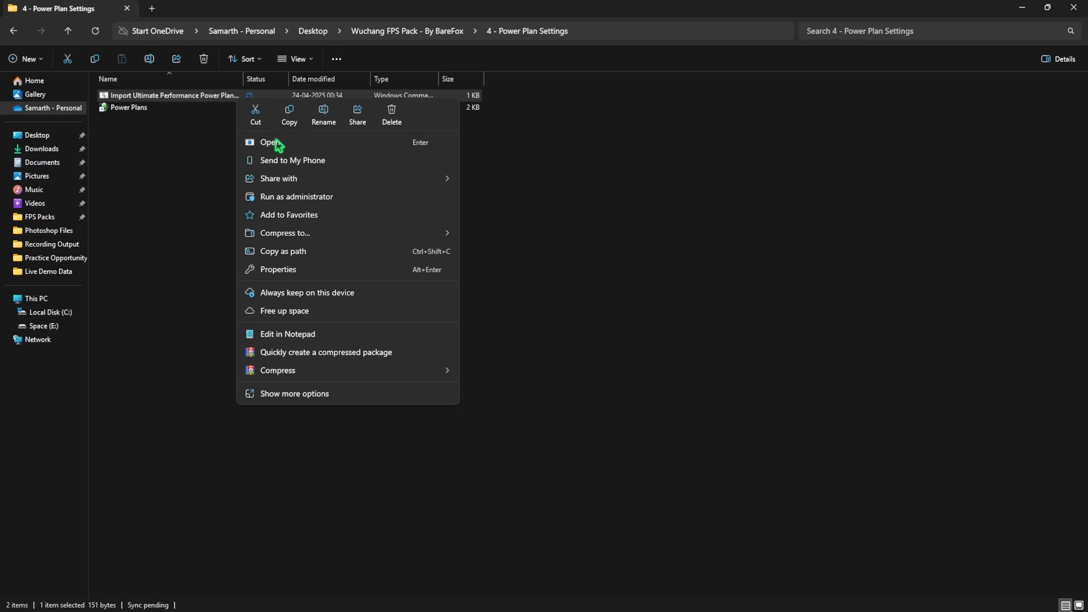
click(205, 188)
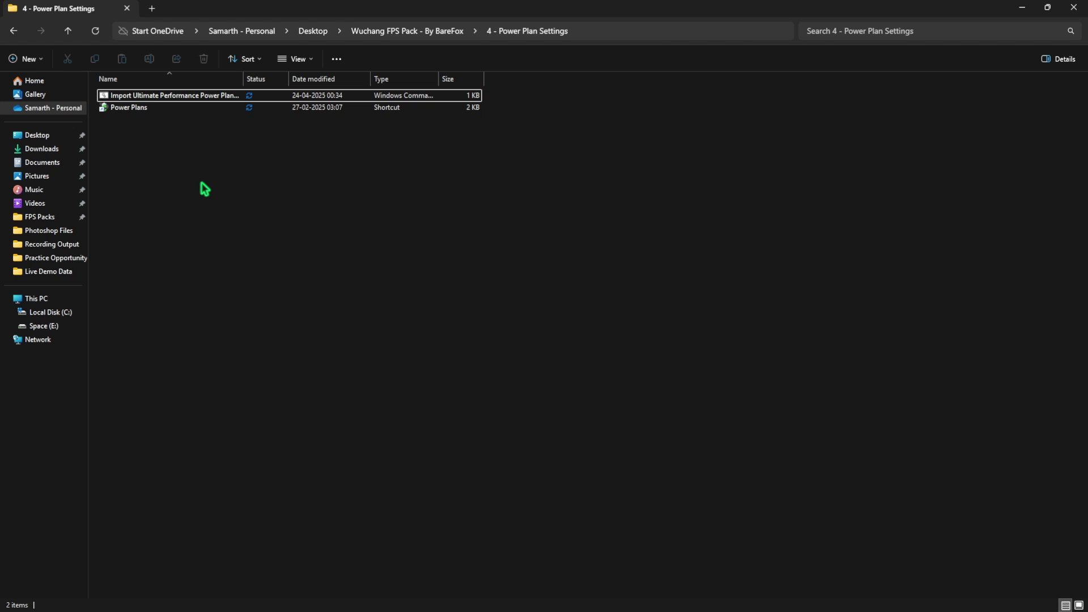
double_click(126, 109)
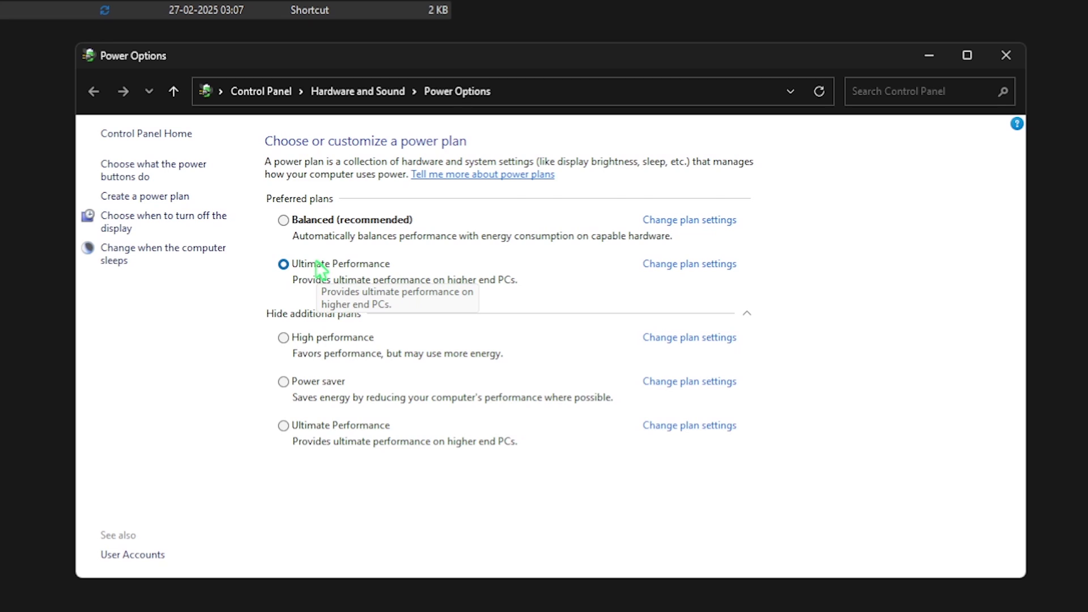
click(269, 324)
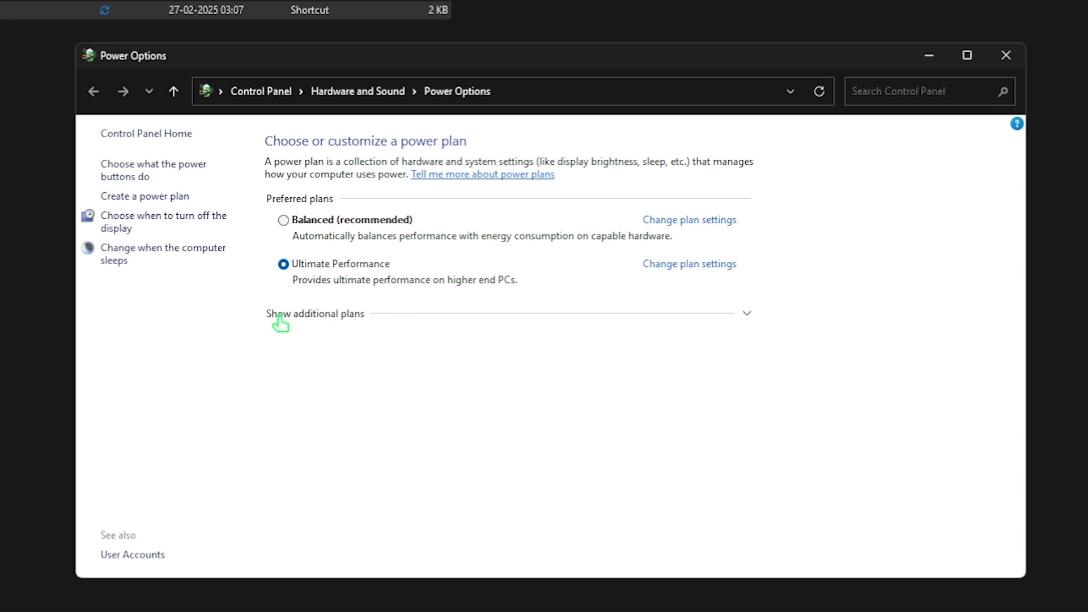
click(295, 315)
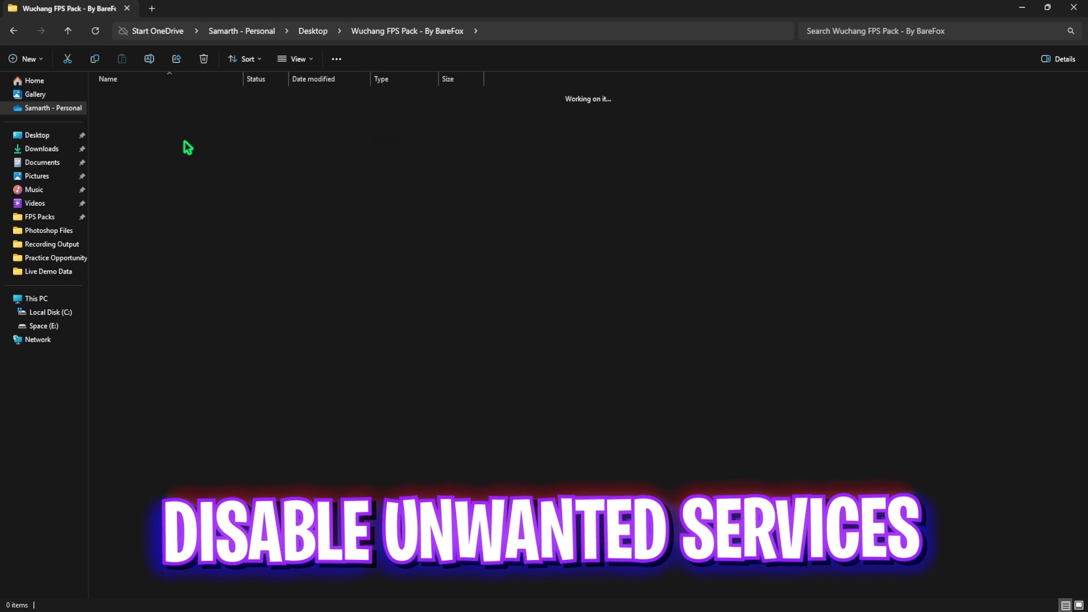
Review the registry files in "5 - Unwanted Services", selecting the Bluetooth and printer service disabling files, and return to the pack folder
drag(158, 232, 188, 95)
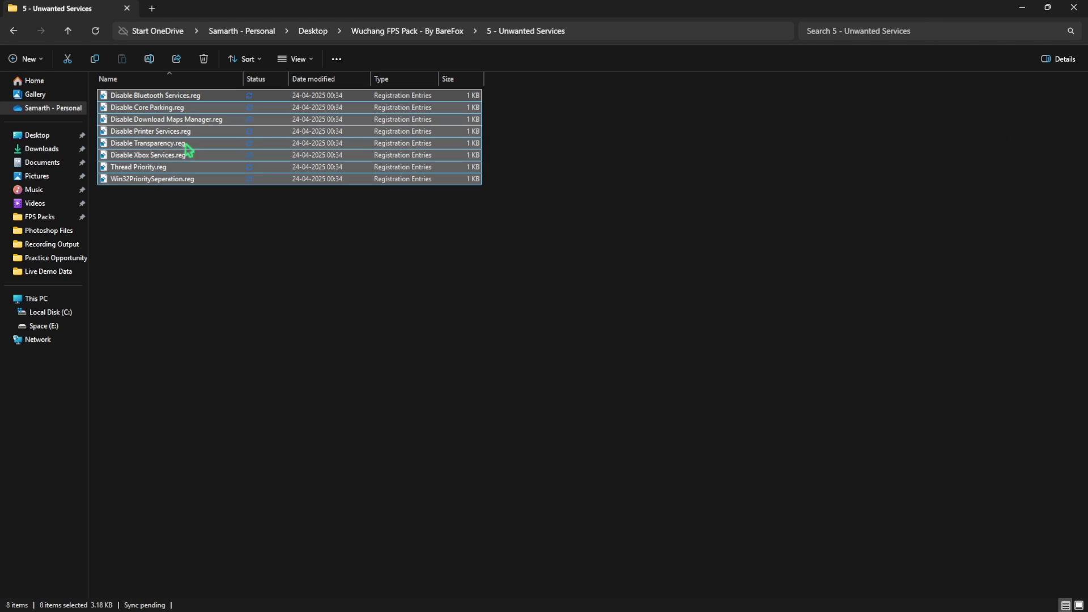
click(188, 243)
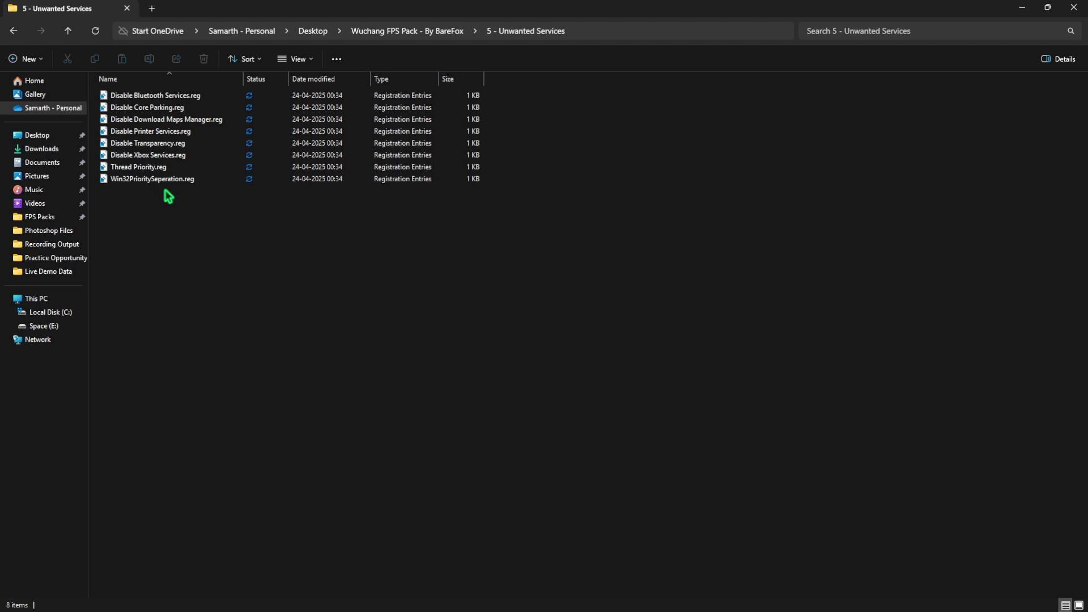
click(172, 133)
ctrl+click(180, 97)
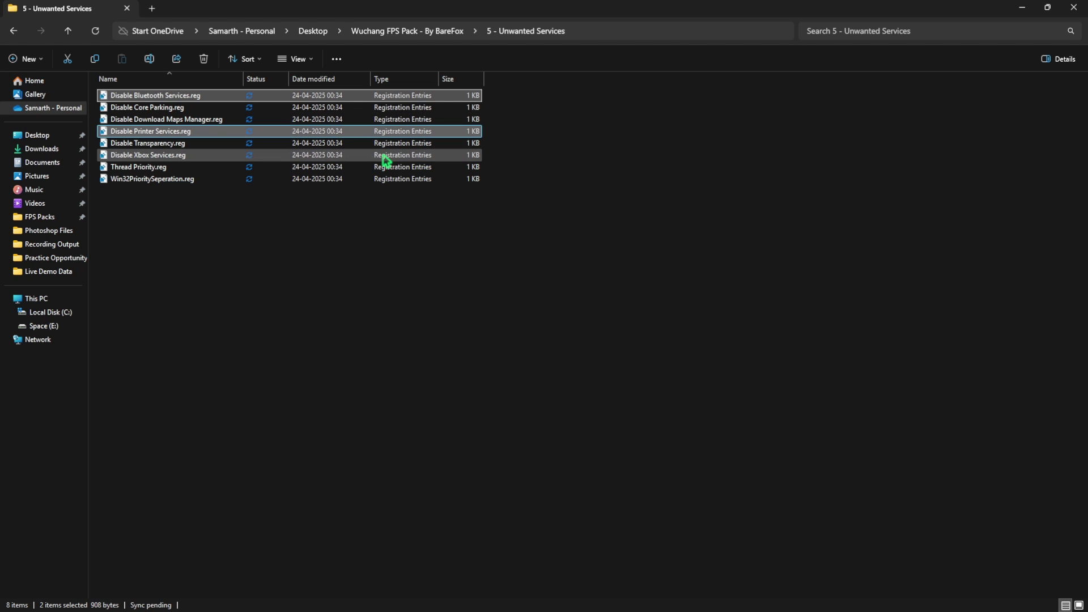
key(alt+Left)
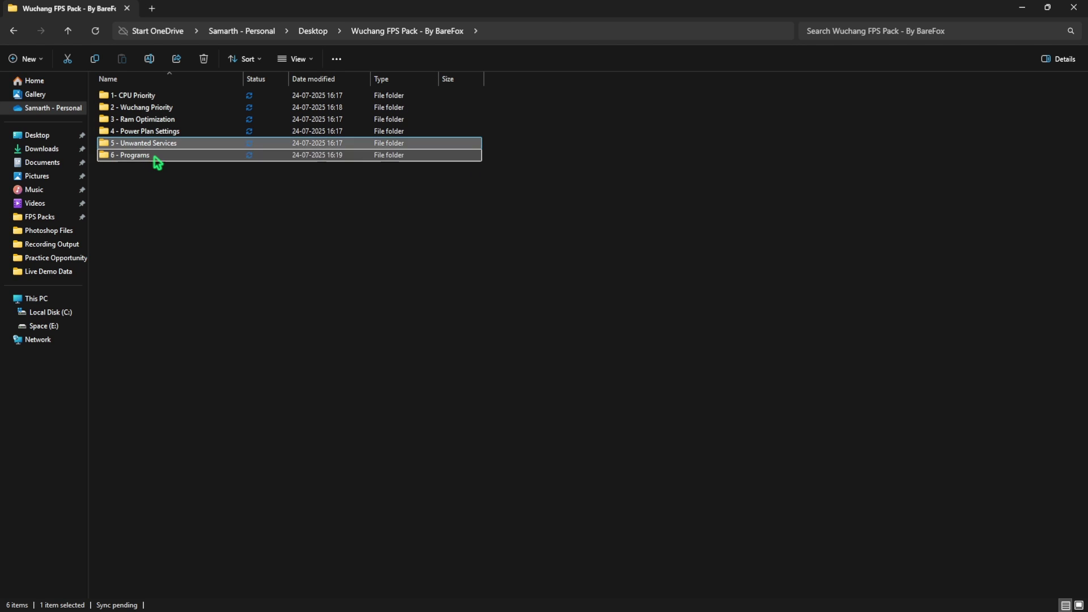
Run "Clean Temporary Files.bat" from "6 - Programs" as administrator, delete all temporary files and close the console
double_click(152, 155)
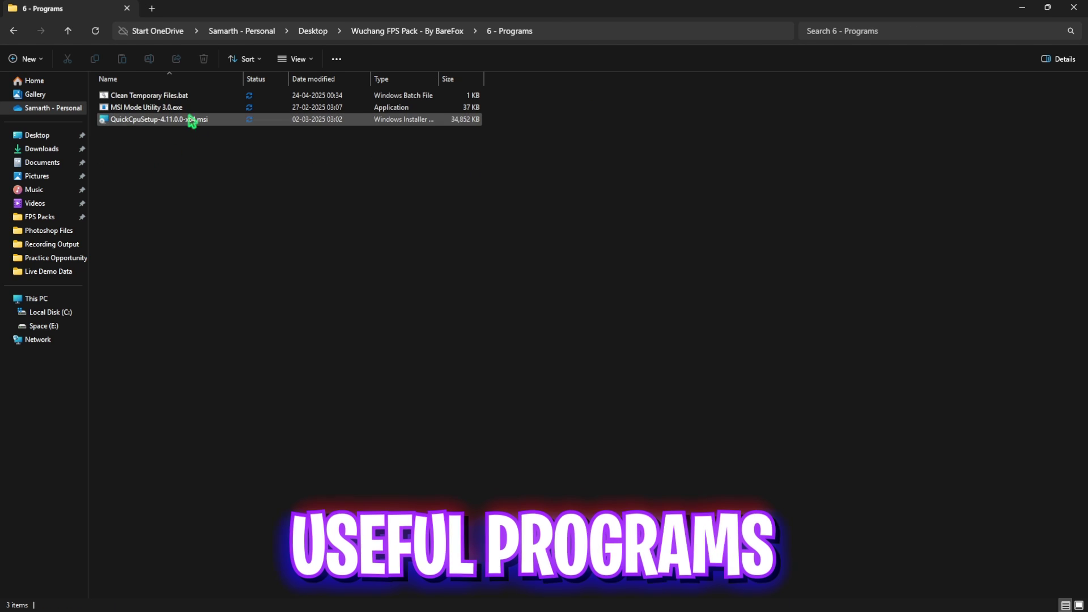
right_click(144, 102)
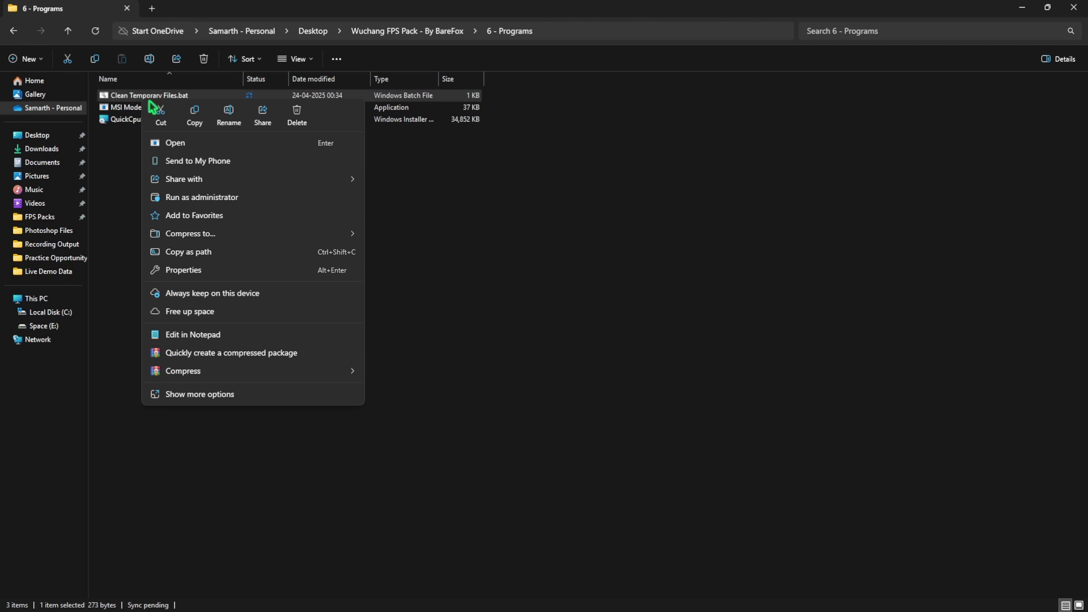
click(198, 197)
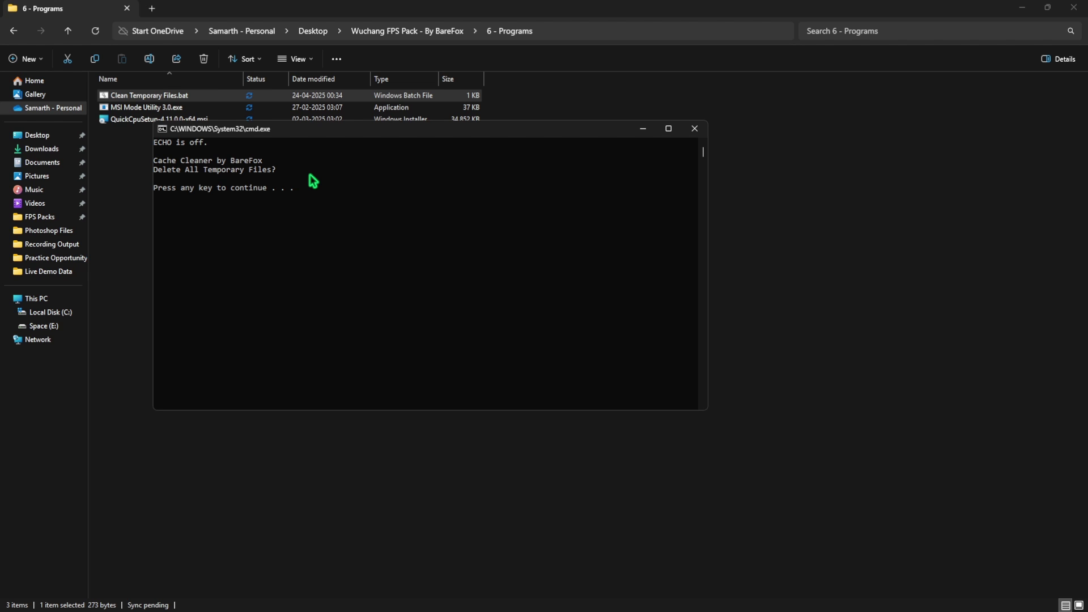
key(Return)
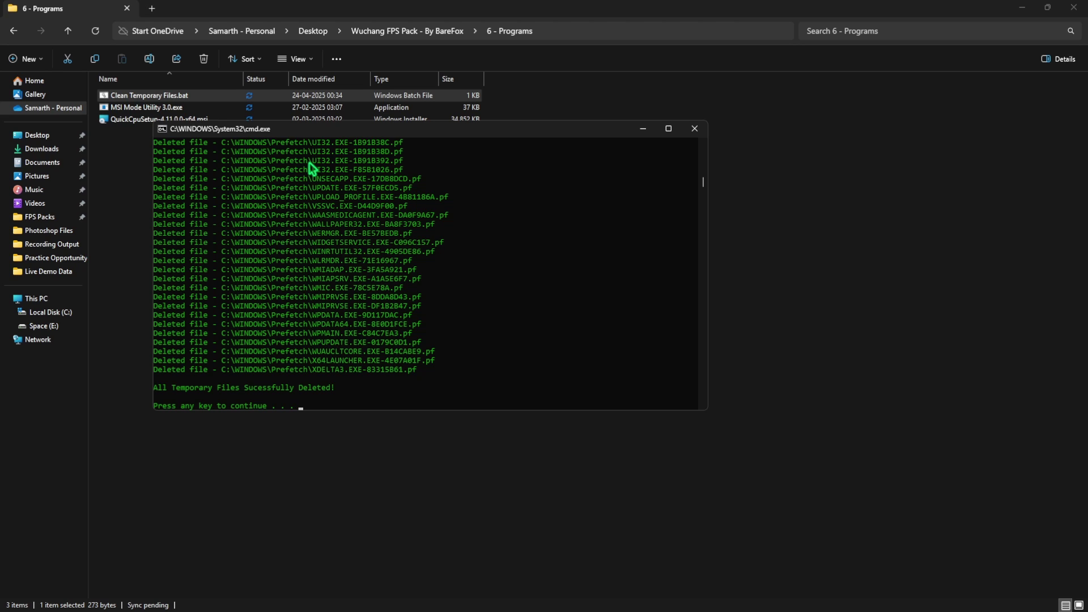
click(694, 128)
Run "MSI Mode Utility 3.0.exe" as administrator, examine the AMD Radeon RX 6600 XT's MSI and interrupt priority settings, and close the utility
click(161, 109)
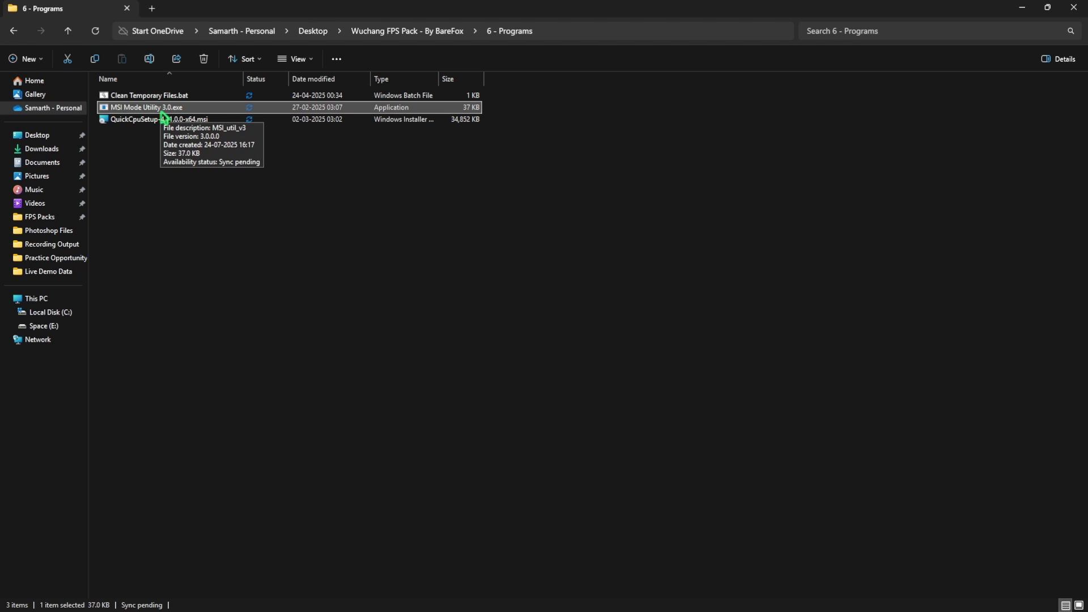
right_click(168, 109)
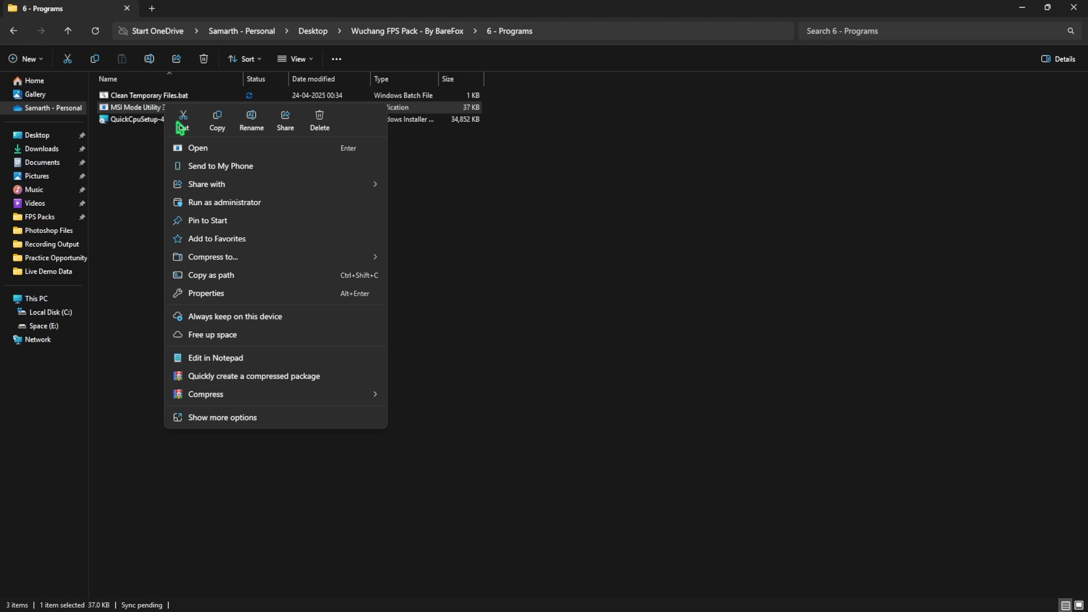
click(209, 203)
click(250, 94)
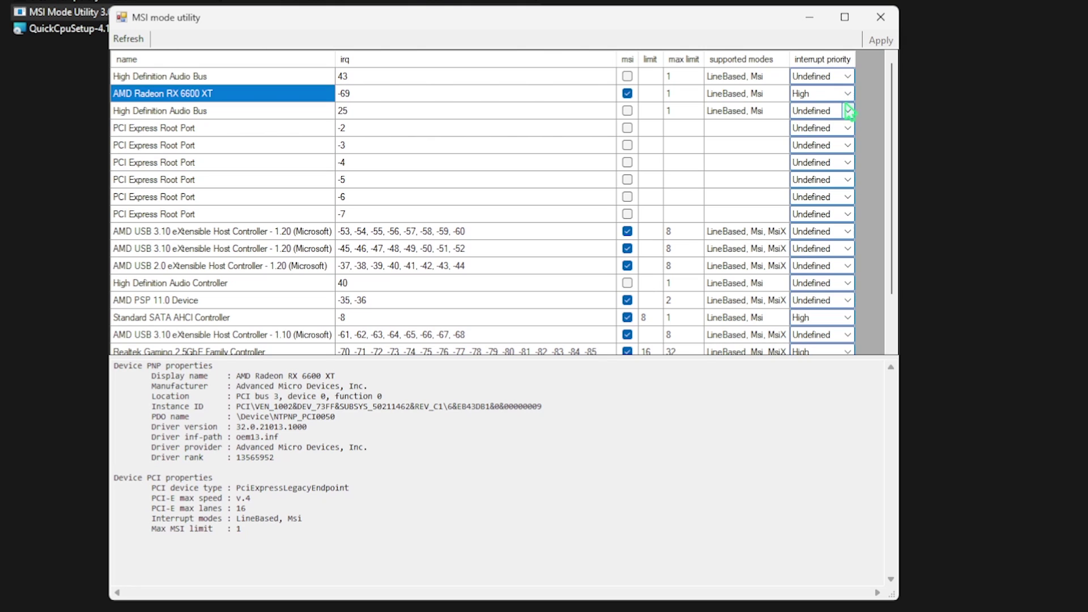
click(879, 25)
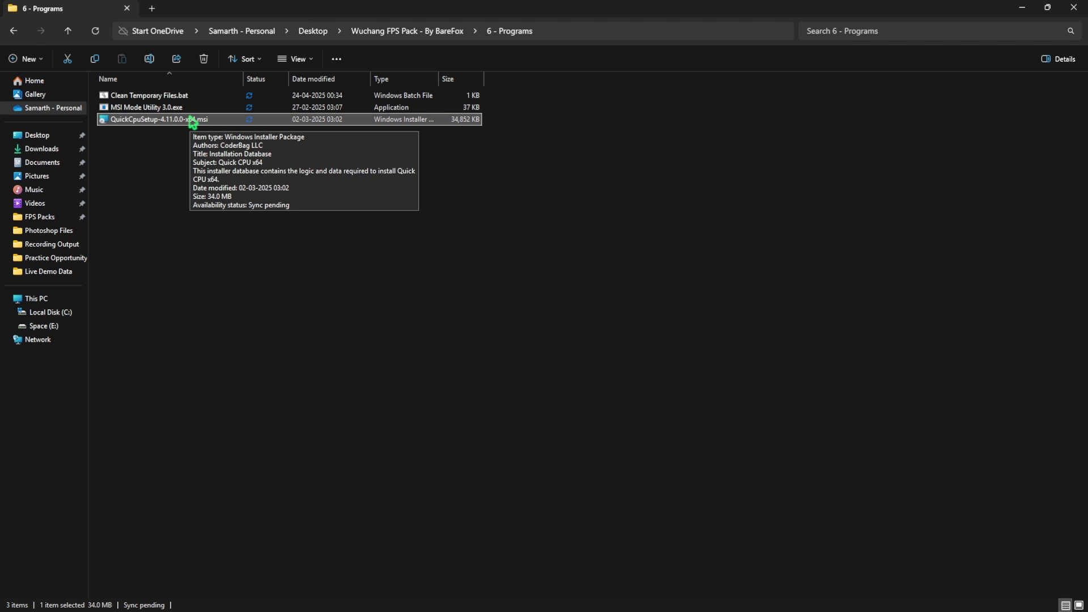
Install Quick CPU x64 into C:\Program Files\QuickCPU\, accepting the license agreement
key(super)
text(quick Assist)
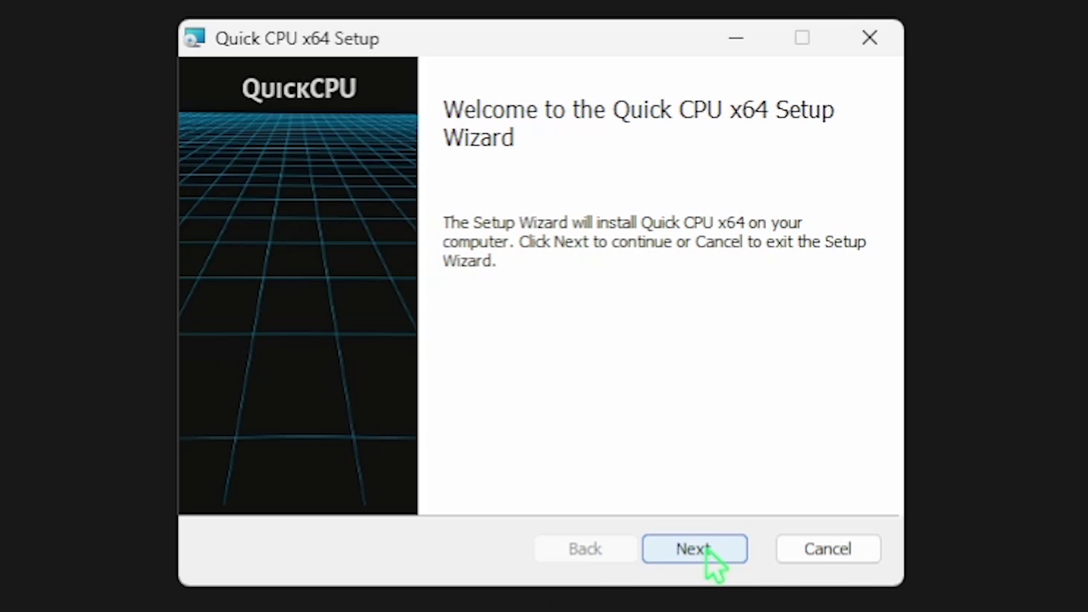
click(692, 549)
click(226, 479)
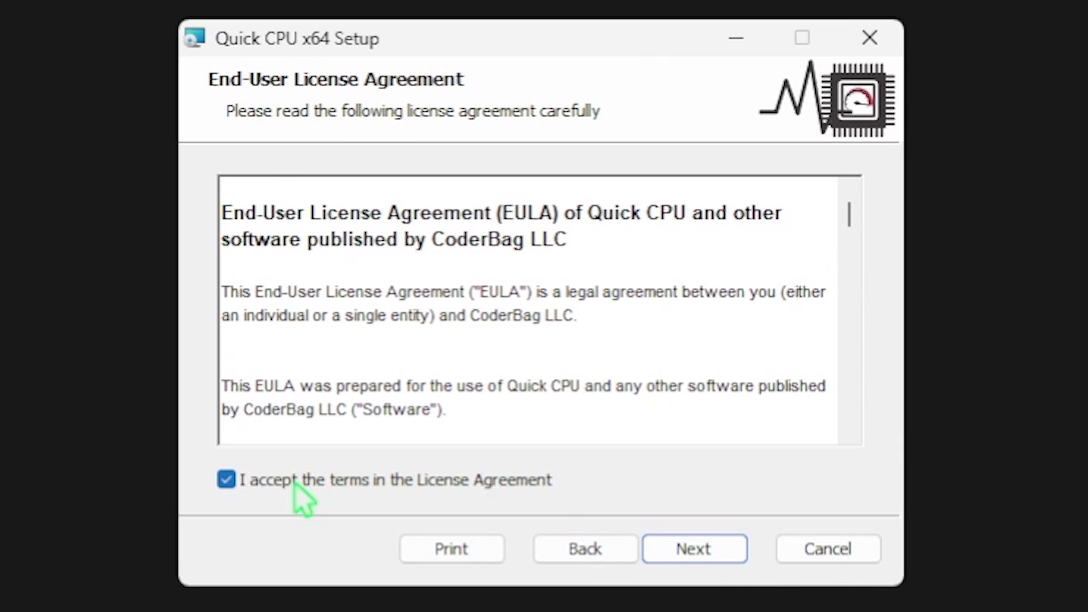
click(729, 557)
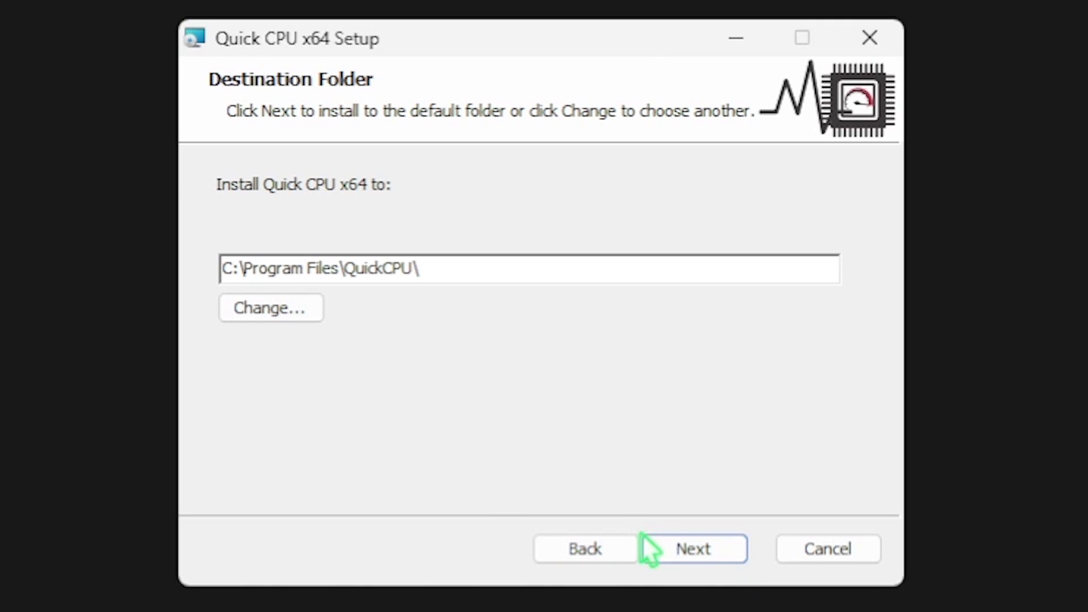
click(702, 553)
click(701, 552)
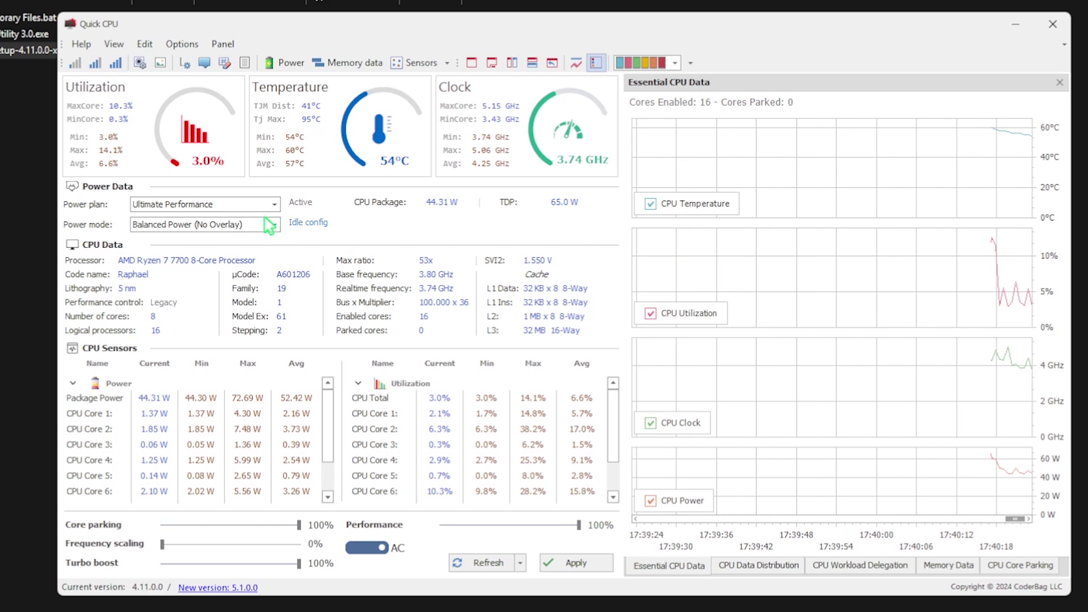
Set the CPU frequency scaling to 100% in Quick CPU, apply it, and close the program and the pack's folder window
click(170, 224)
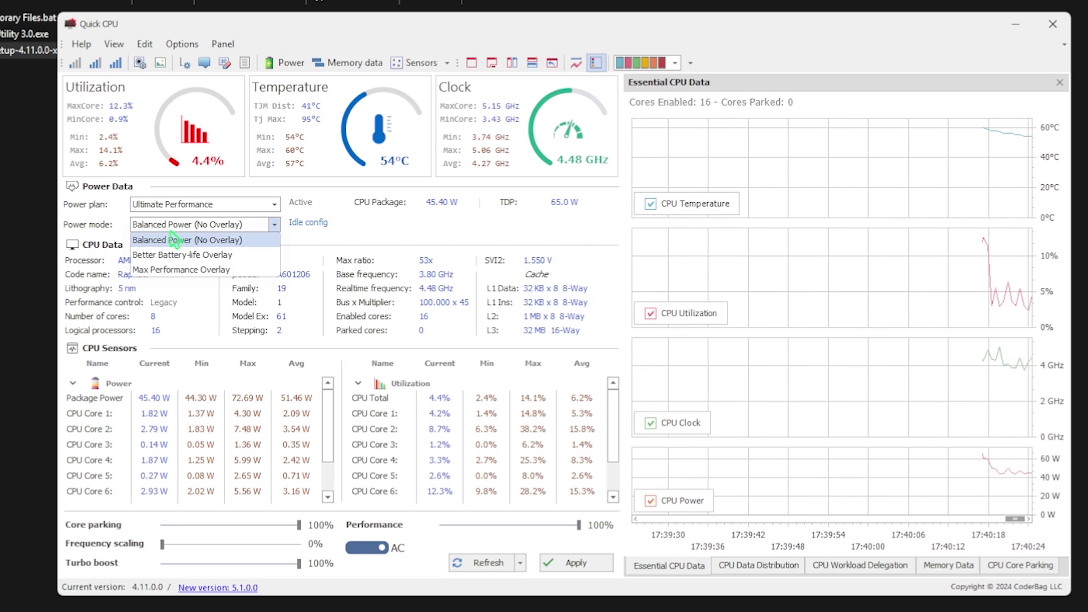
click(173, 270)
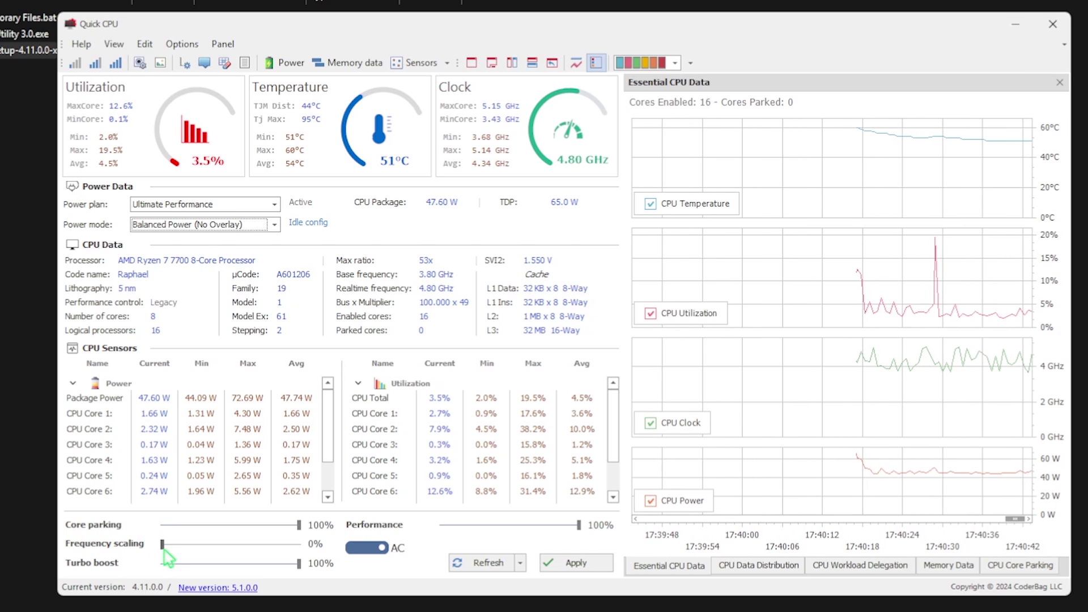
drag(162, 544, 300, 545)
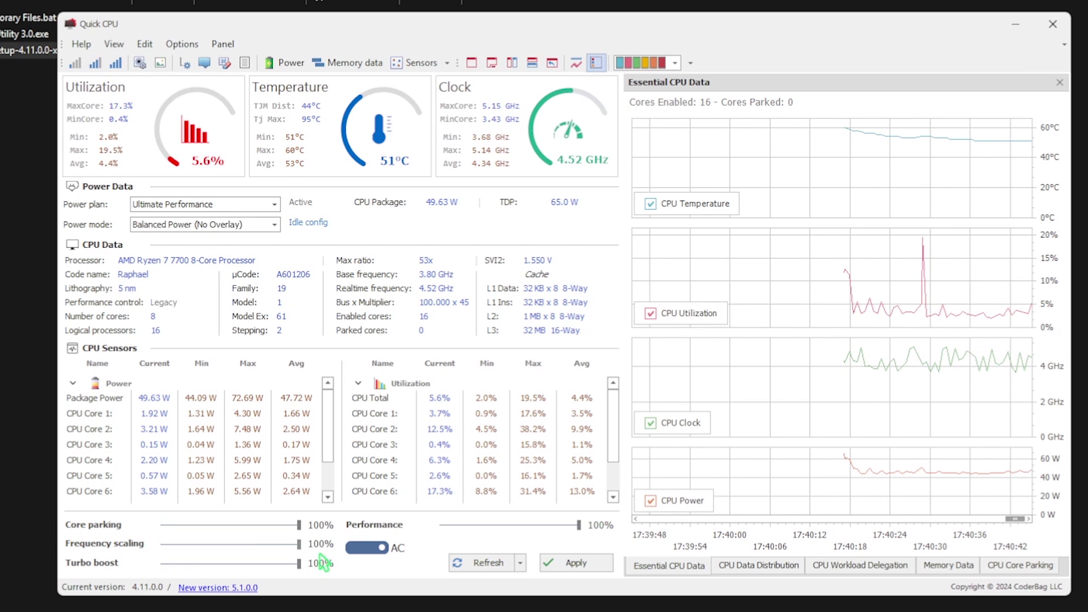
click(576, 567)
click(649, 356)
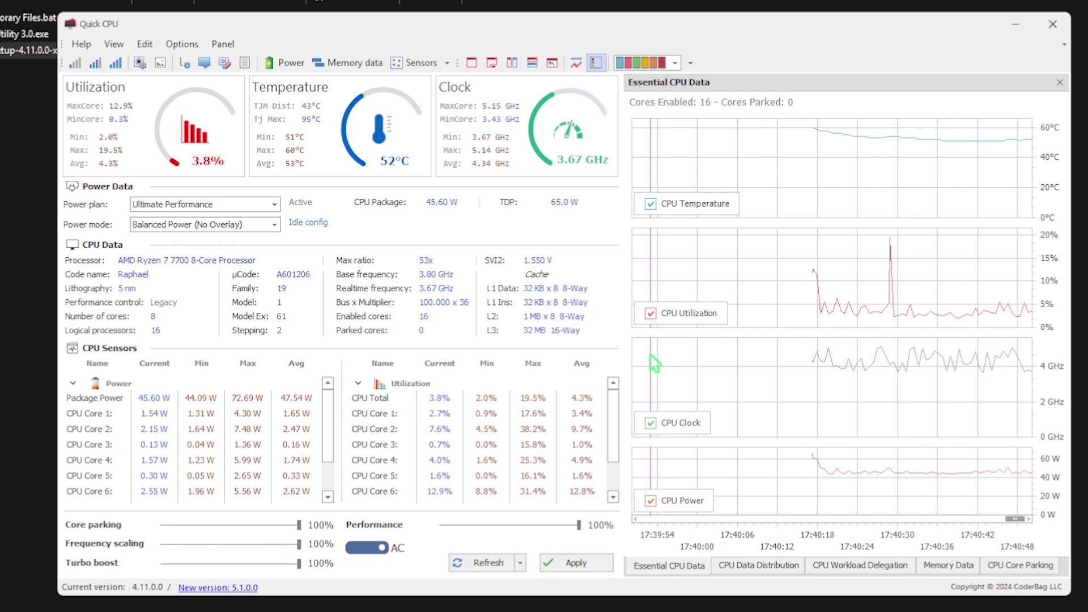
click(1052, 24)
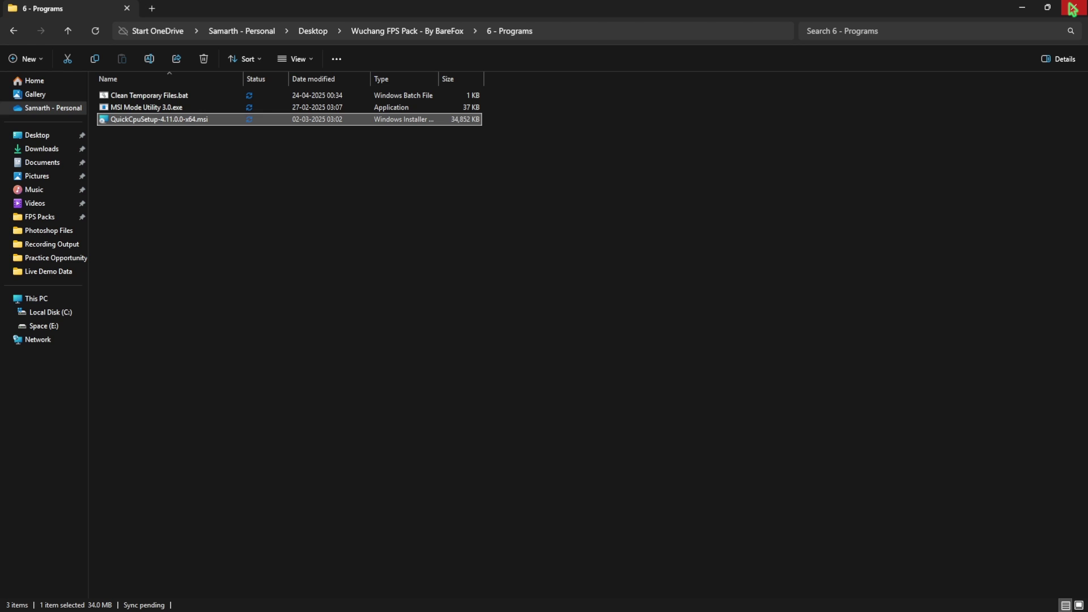
click(1073, 9)
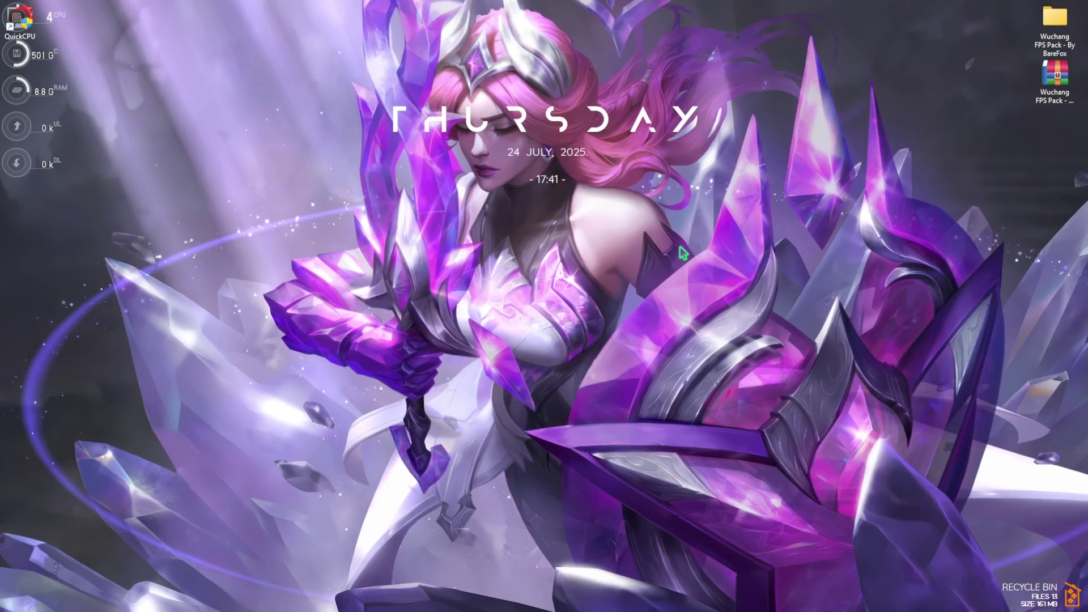
Switch to Steam and browse the local files of WUCHANG: Fallen Feathers from the library
key(super)
text(steam)
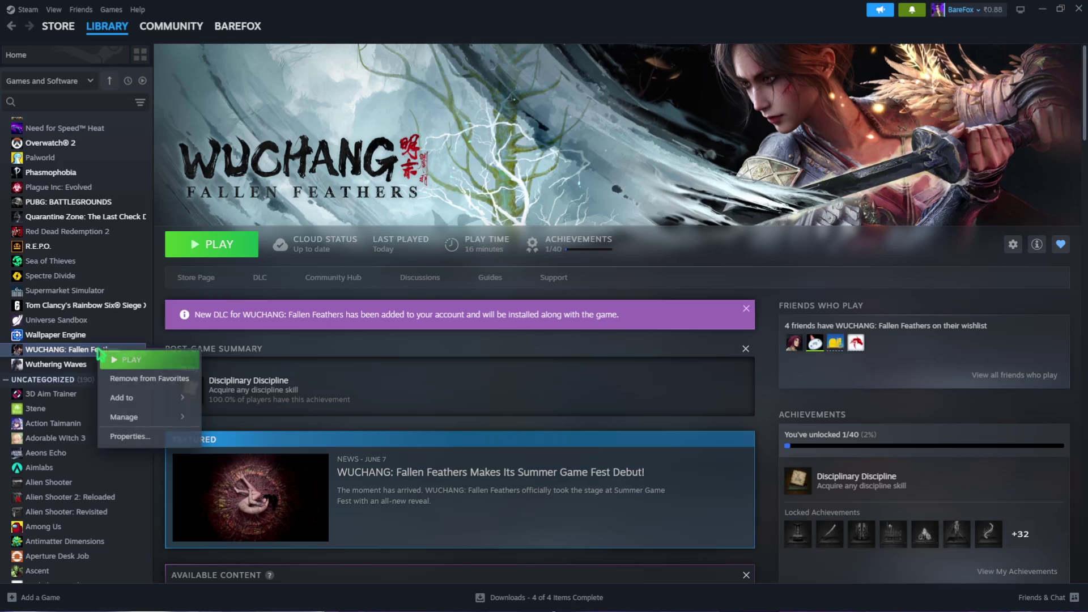
mouse_move(133, 419)
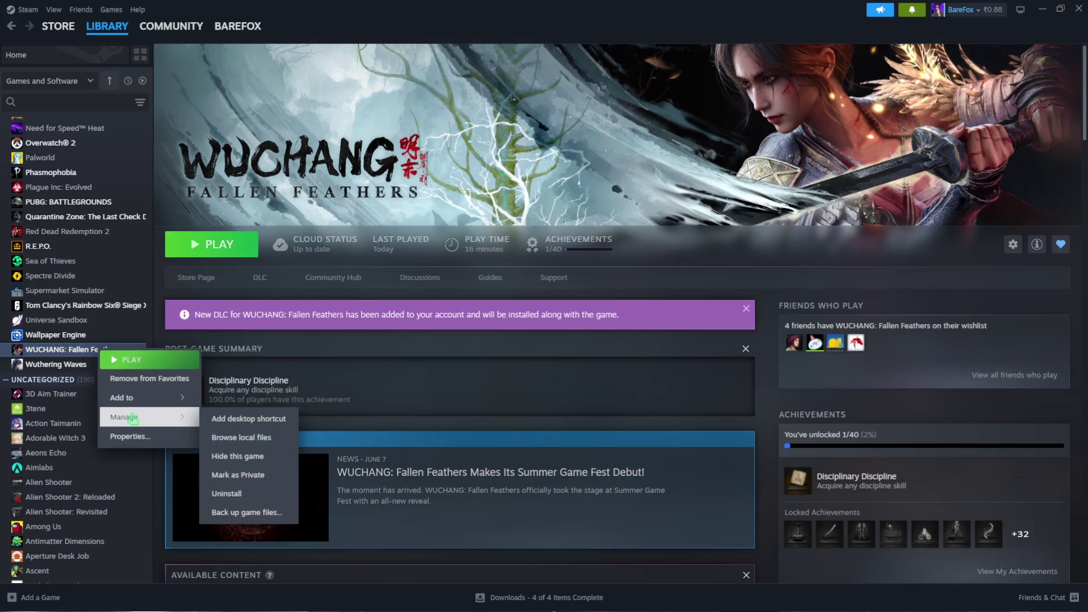
click(238, 437)
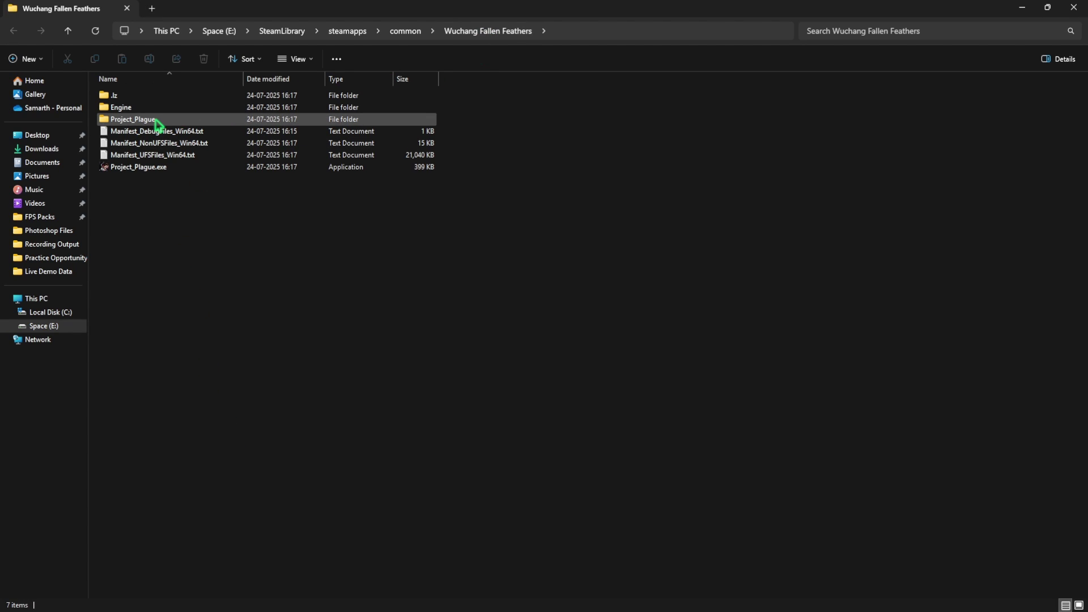
Open the Project_Plague\Binaries\Win64 folder inside the game's installation and locate Project_Plague-Win64-Shipping.exe
double_click(180, 120)
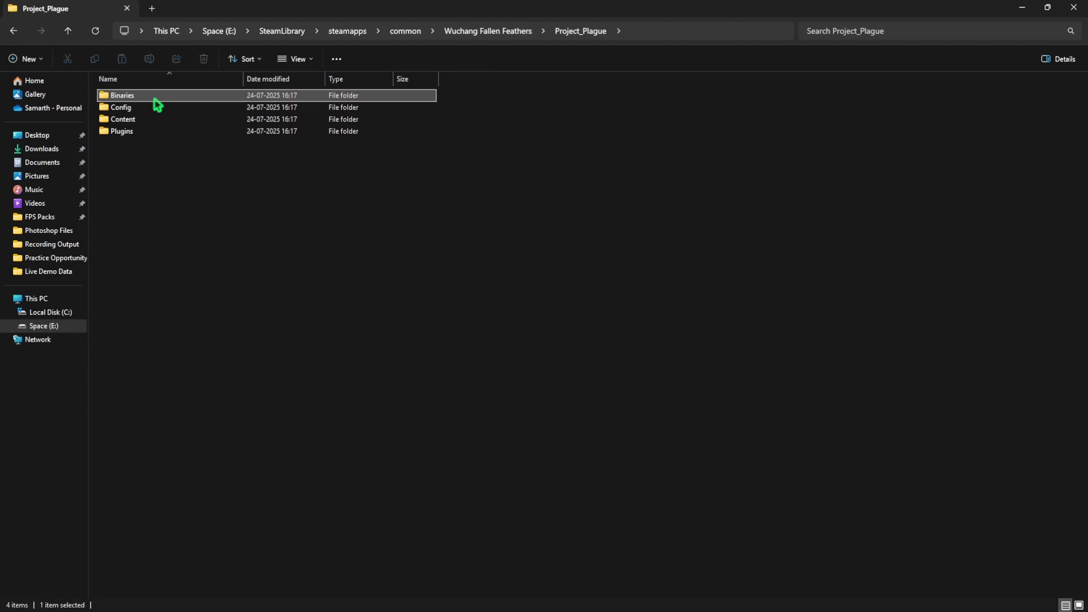
double_click(156, 96)
double_click(155, 96)
scroll(189, 208, down, 9)
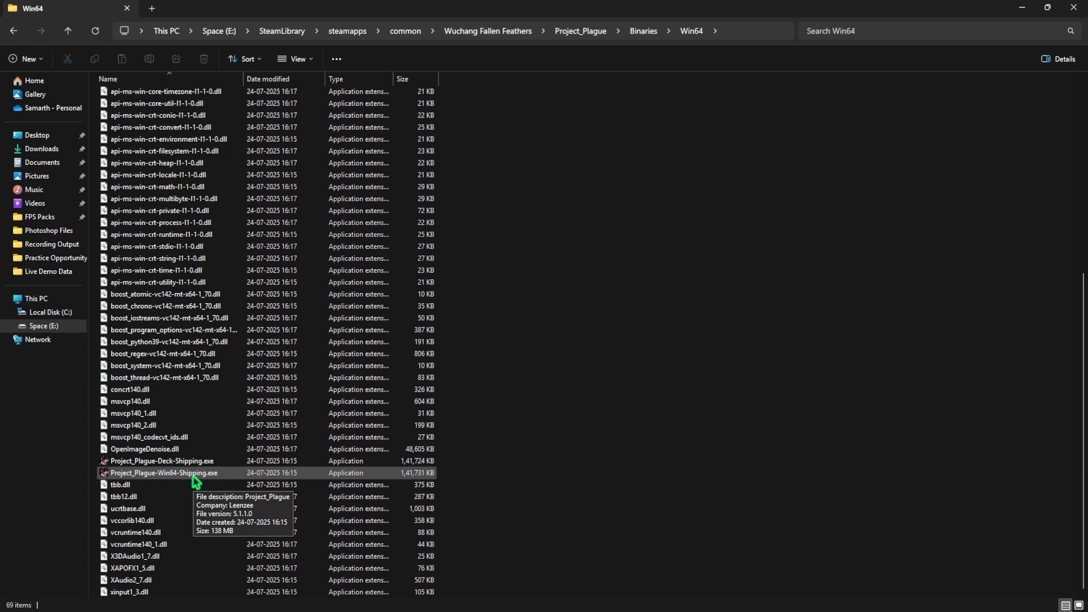
Disable fullscreen optimizations in the compatibility properties of Project_Plague-Win64-Shipping.exe
right_click(193, 476)
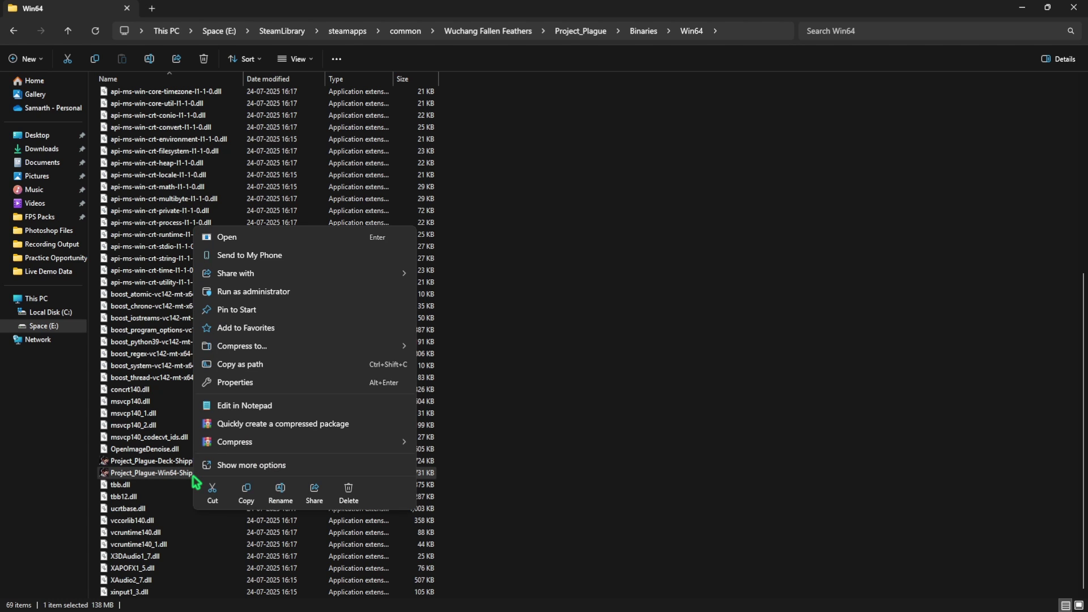
click(234, 387)
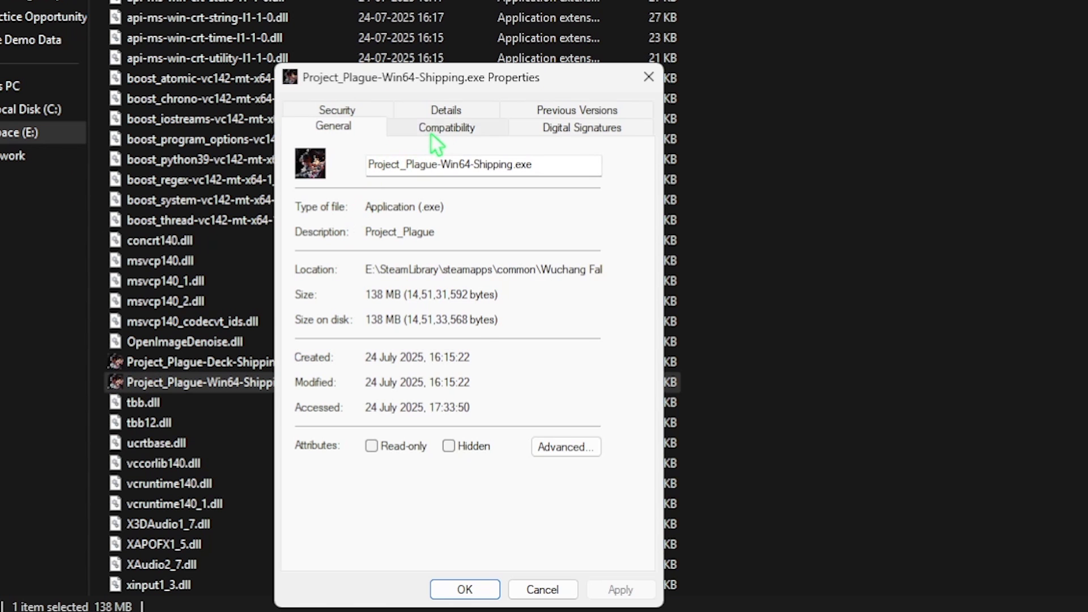
click(296, 324)
click(310, 411)
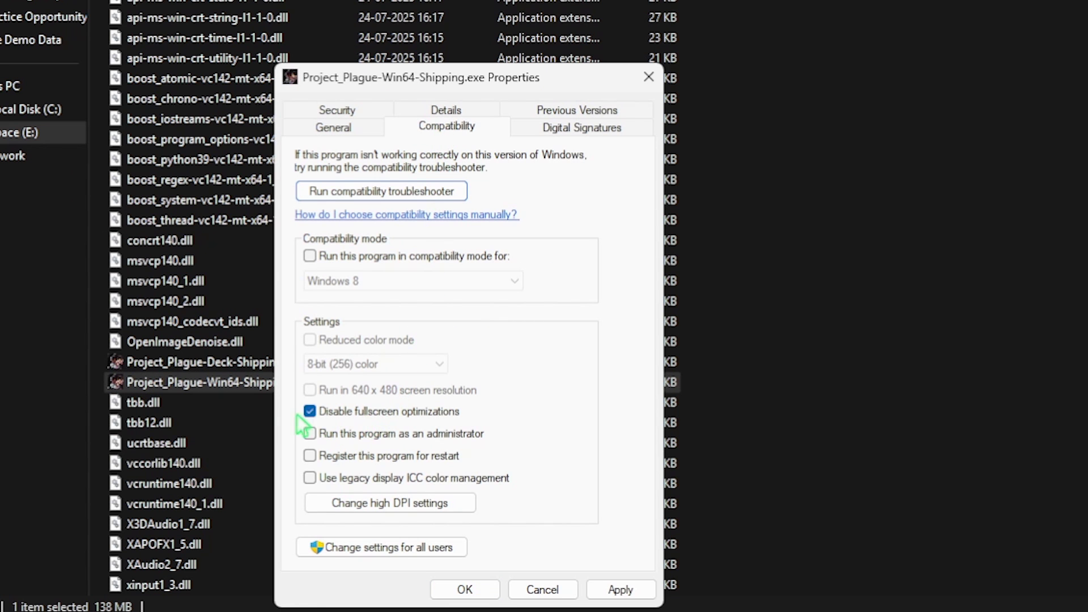
Override the executable's high DPI scaling behavior with scaling performed by Application, apply it, and close the properties and folder window
click(392, 504)
click(390, 453)
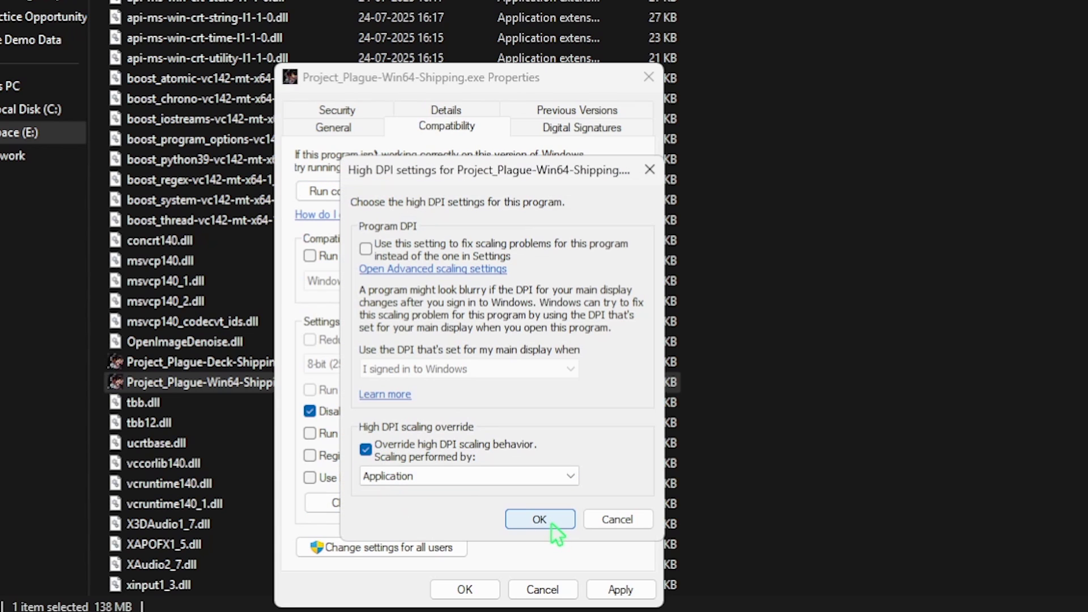
click(552, 522)
click(620, 589)
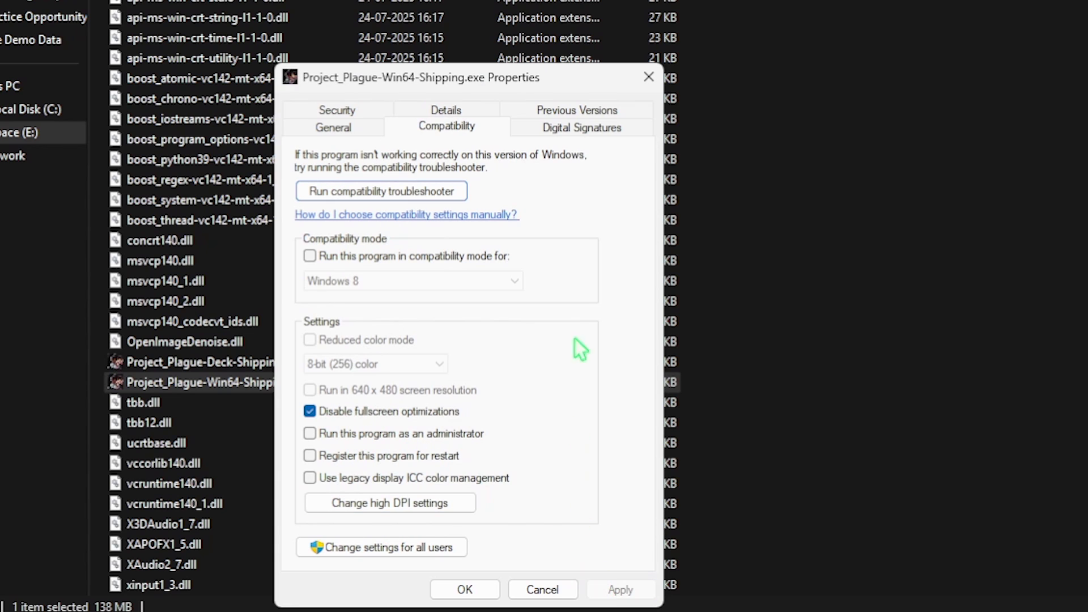
click(650, 79)
click(1073, 8)
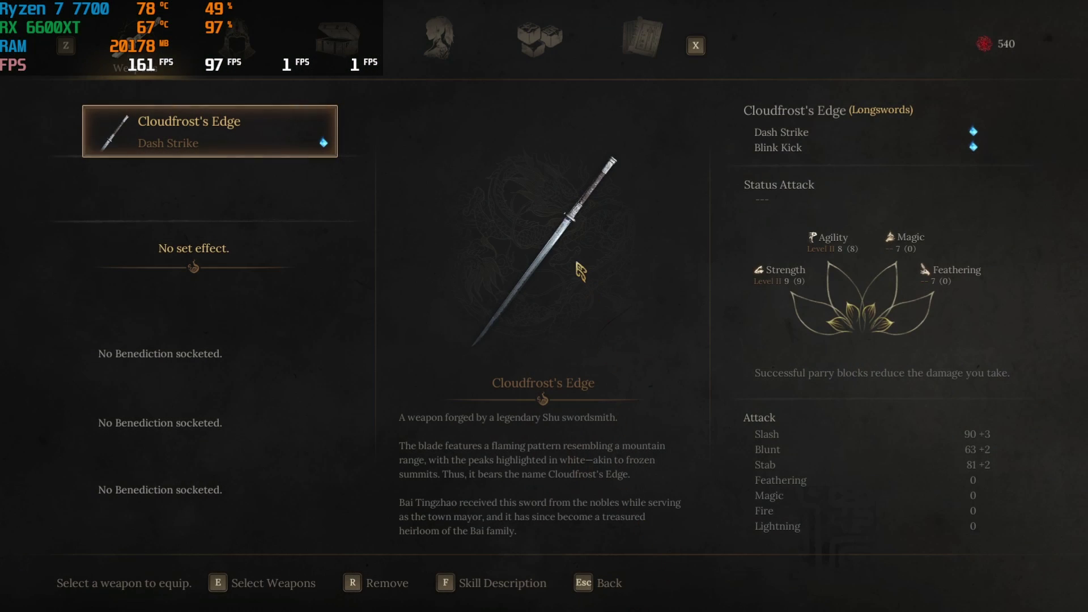
Switch to the running Wuchang game, open its Graphics Settings and turn V-Sync off
click(550, 37)
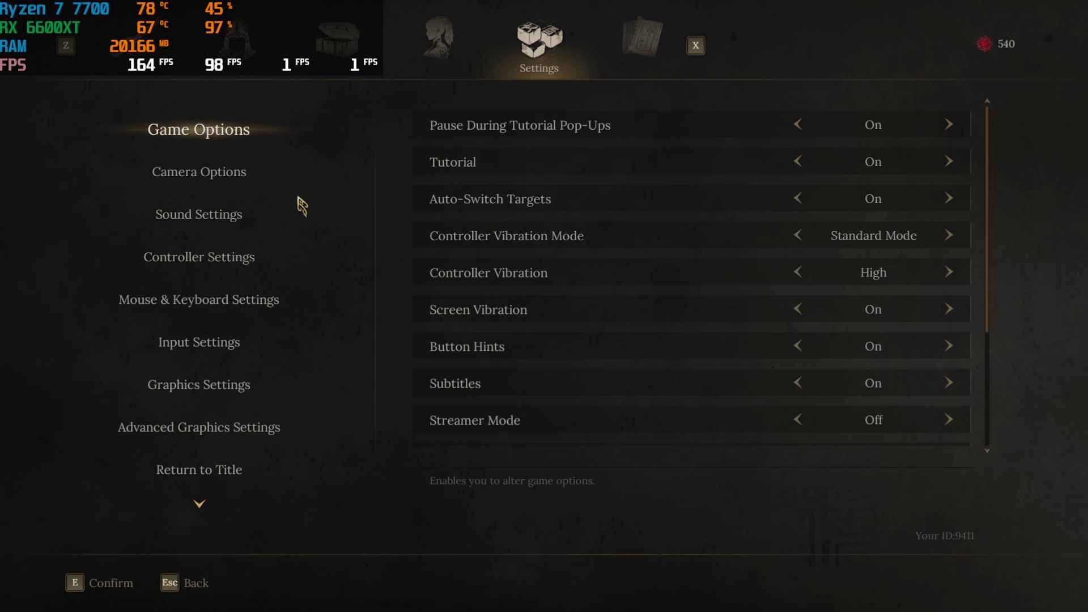
click(232, 388)
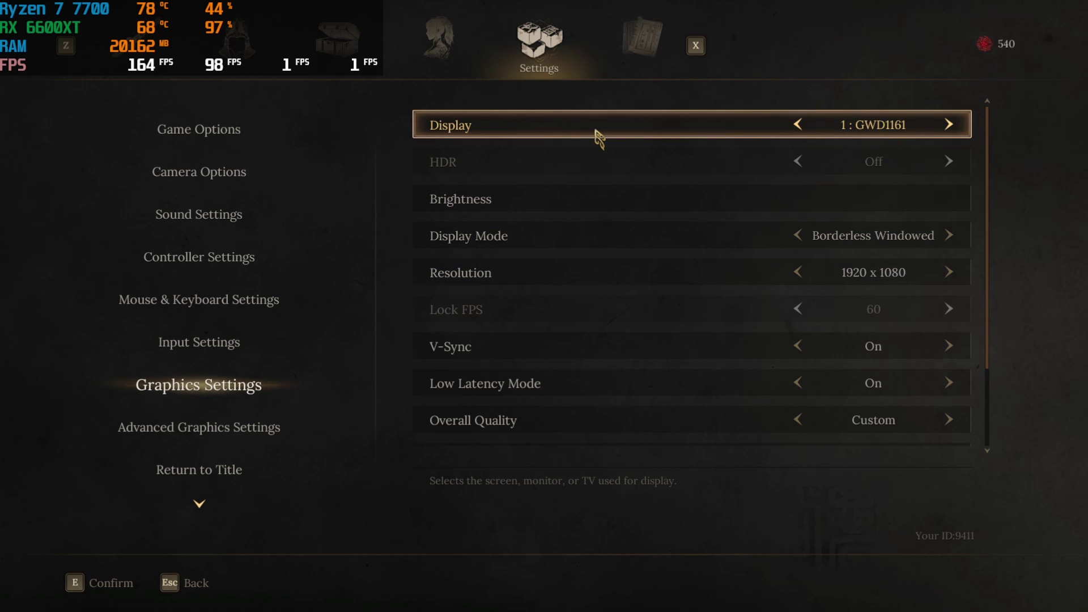
key(Down)
key(Down)
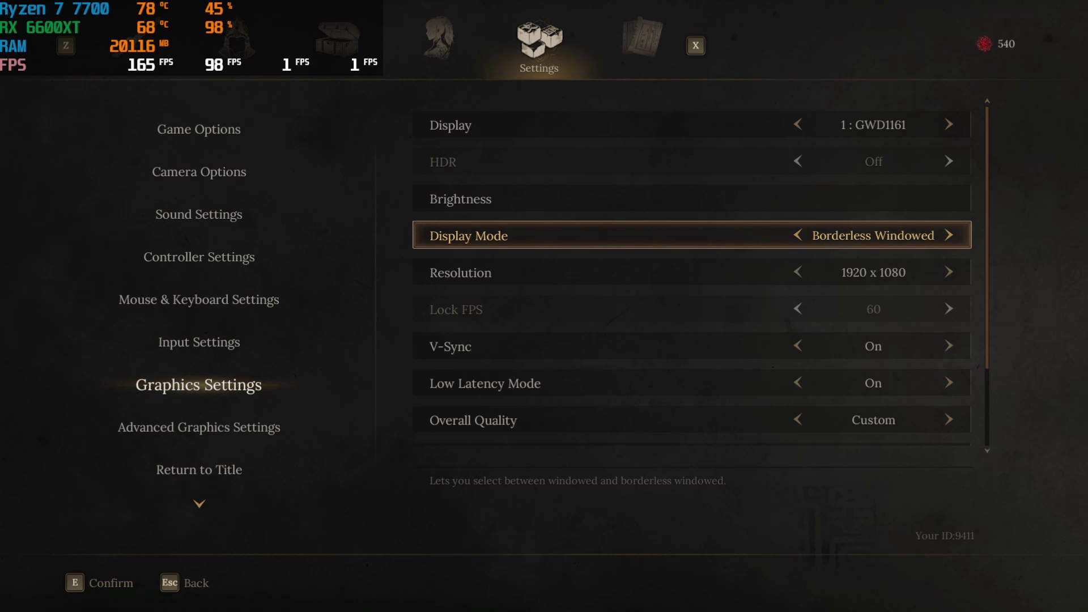
key(Down)
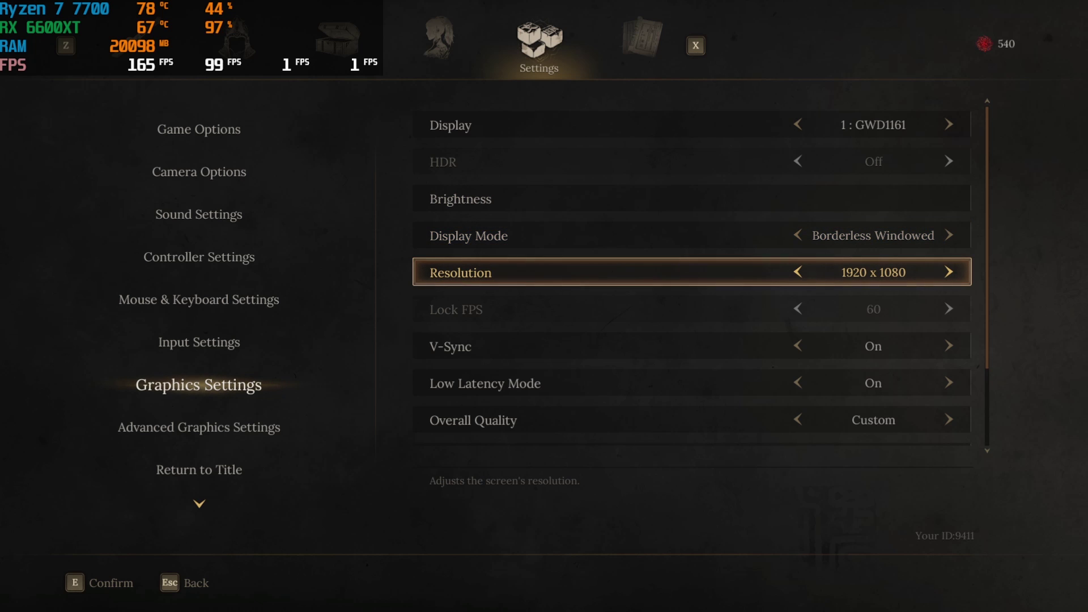
key(Down)
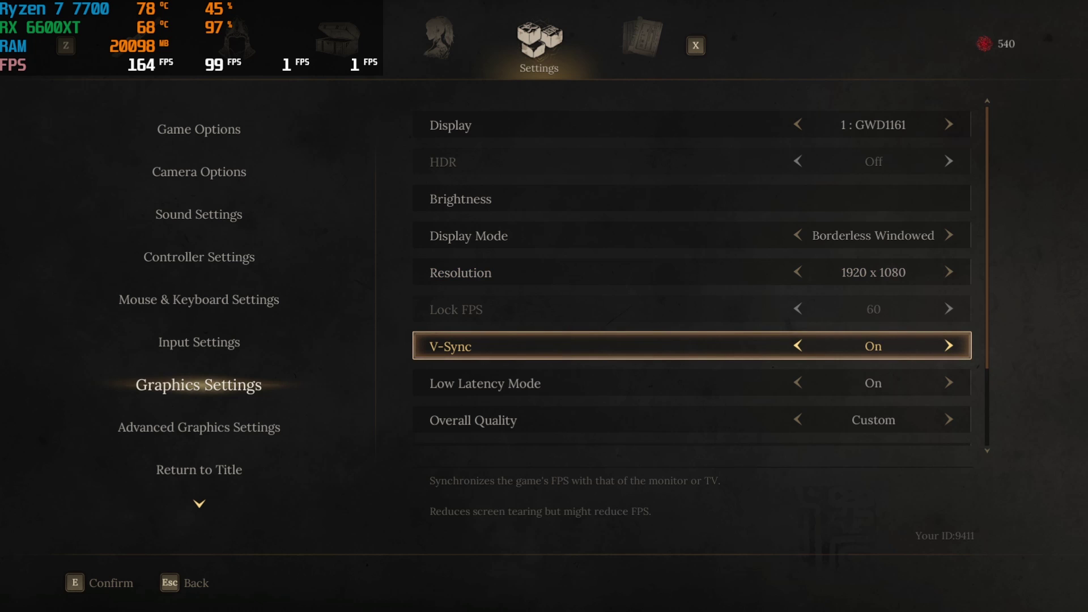
key(Left)
Set Lock FPS to Unlimited in the game's Graphics Settings
key(Up)
key(Right)
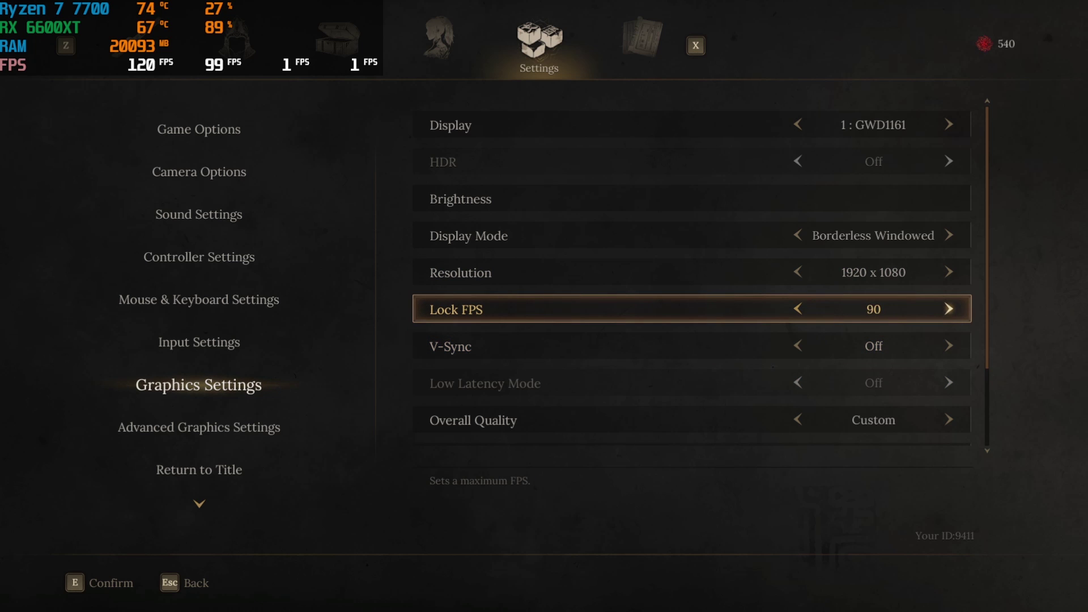
key(Right)
key(Right)
Examine Overall Quality, Motion Blur and Depth of Field, plus the Advanced Graphics Settings from Oversampling Resolution through Viewing Distance
key(Down)
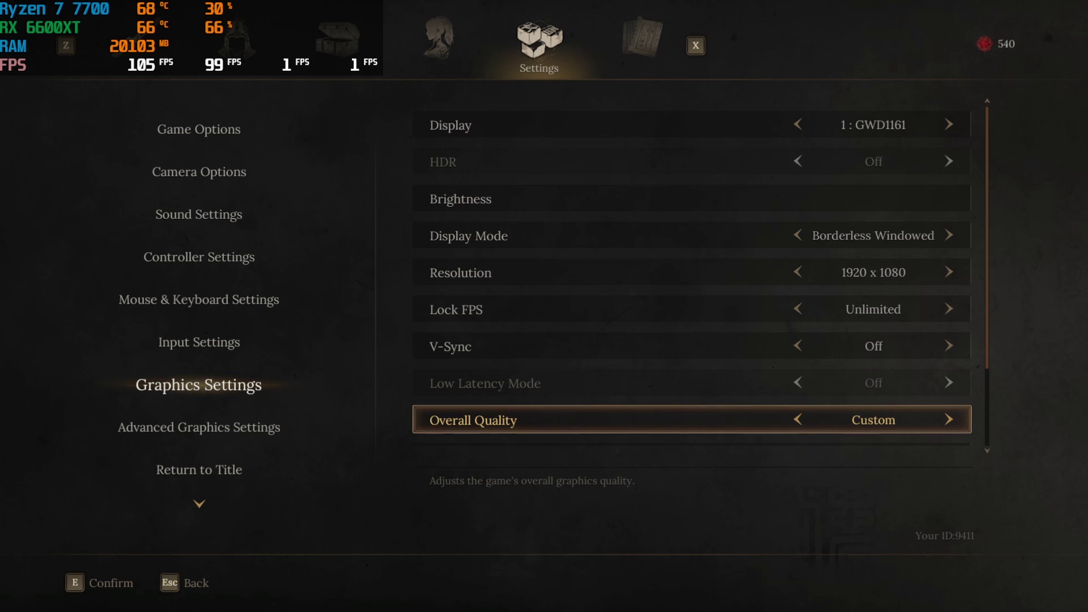
key(Down)
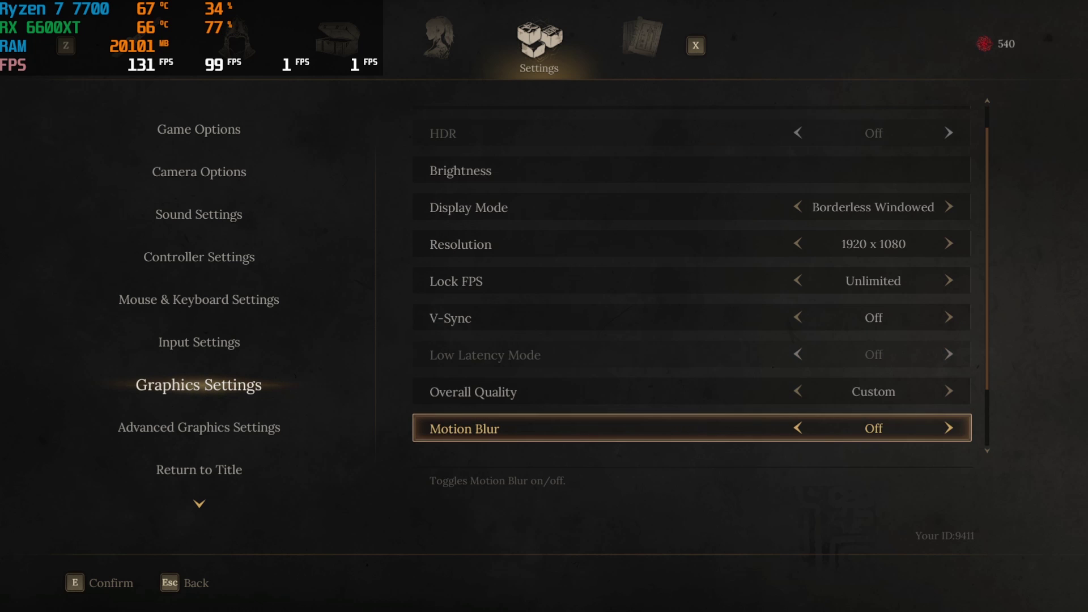
key(Down)
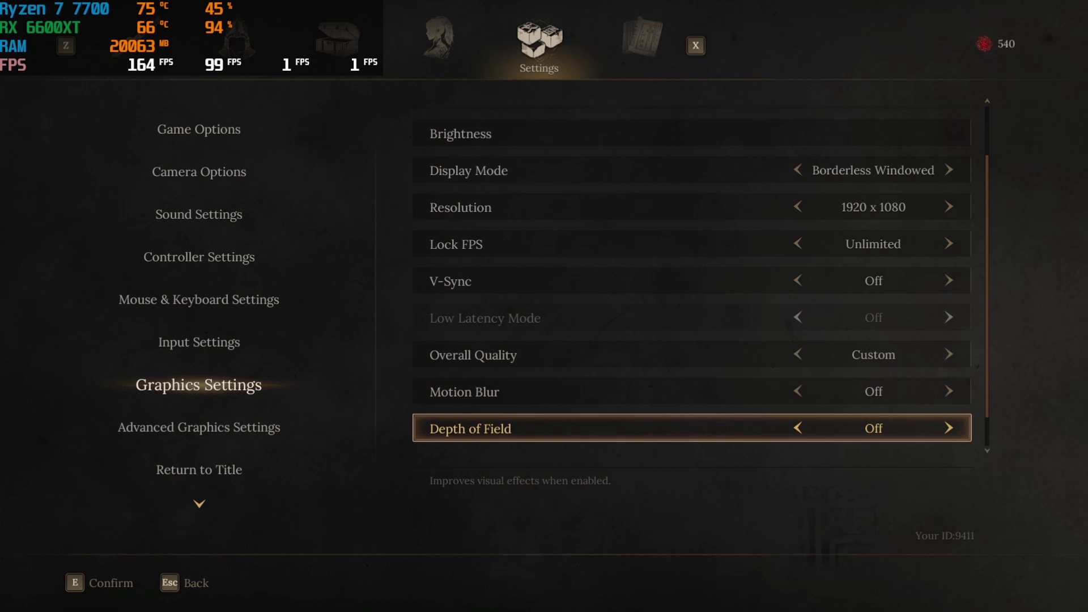
key(Down)
click(202, 430)
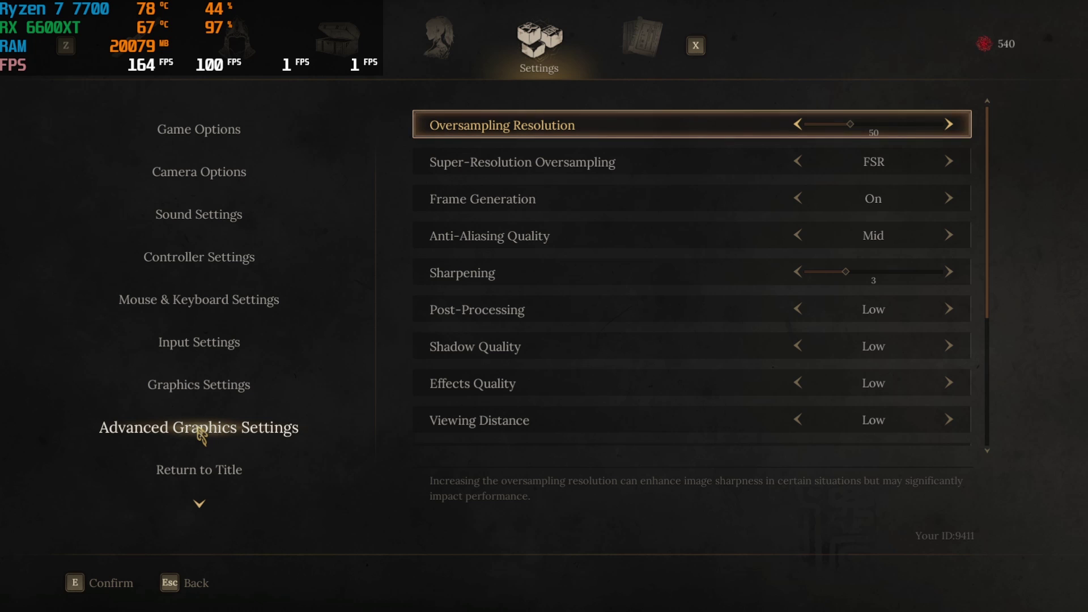
click(235, 386)
key(Page_Down)
key(Down)
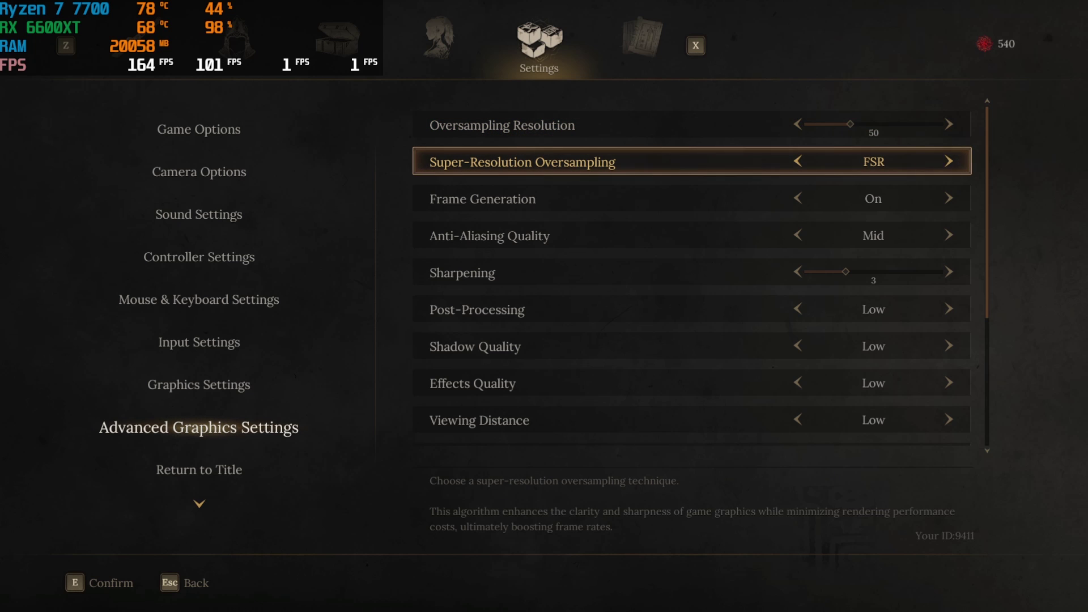
key(Down)
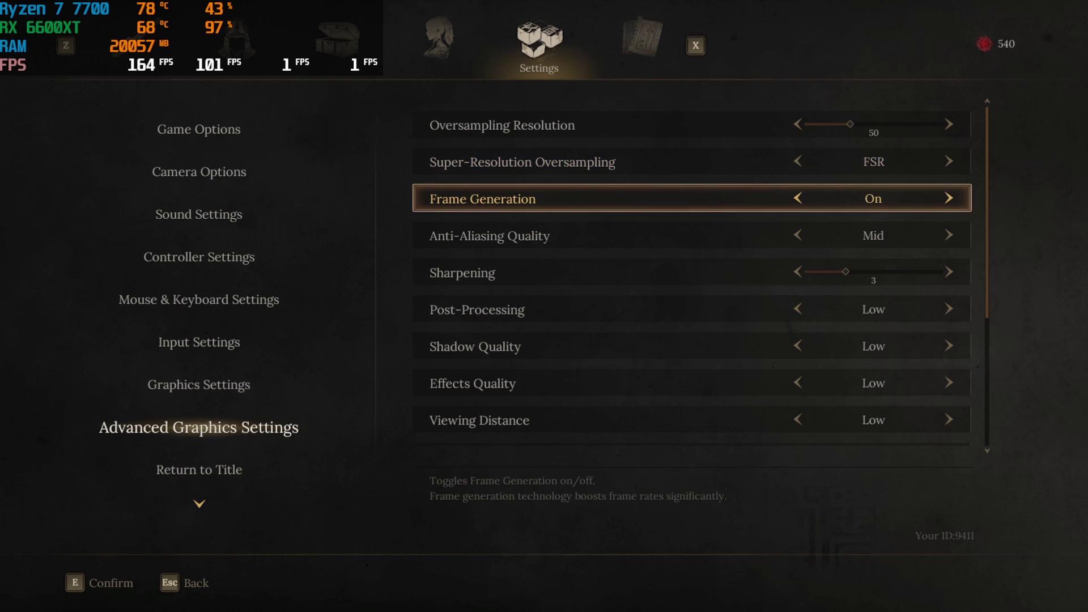
key(Down)
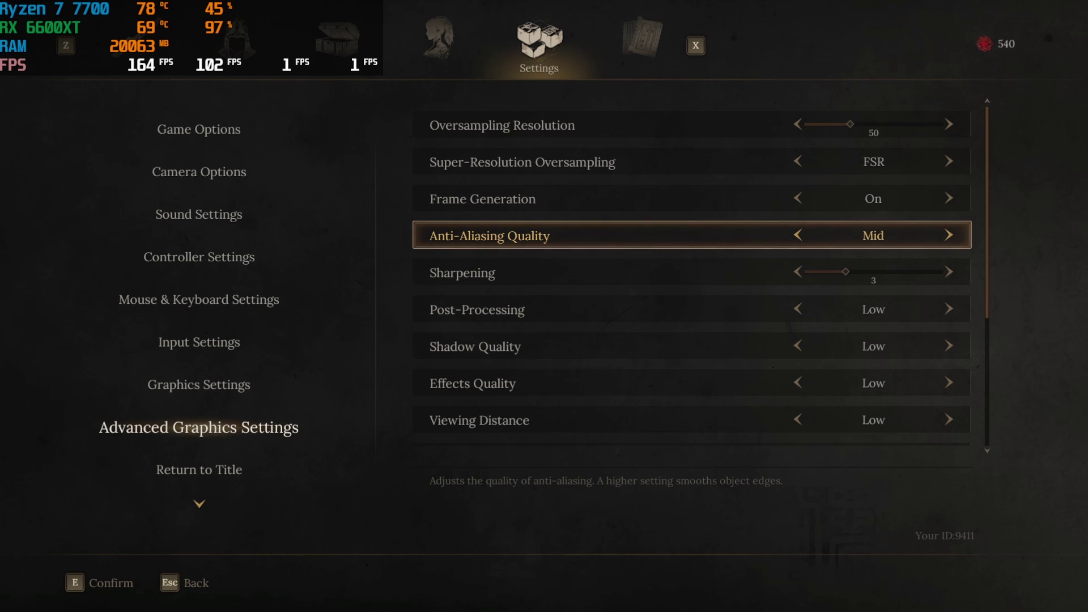
key(Down)
key(Down)
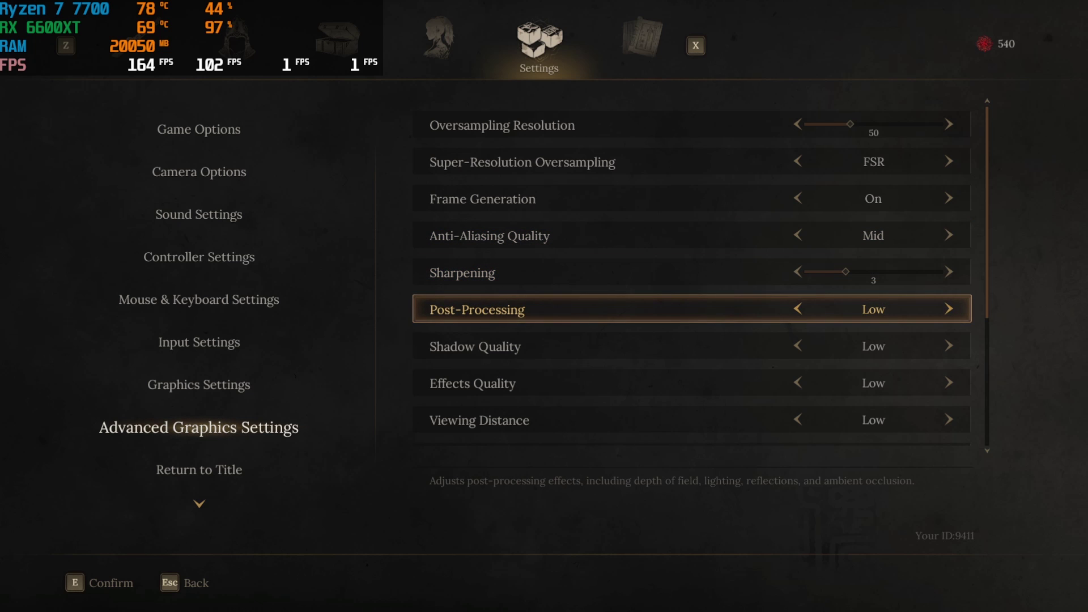
key(Down)
key(Down)
key(Down)
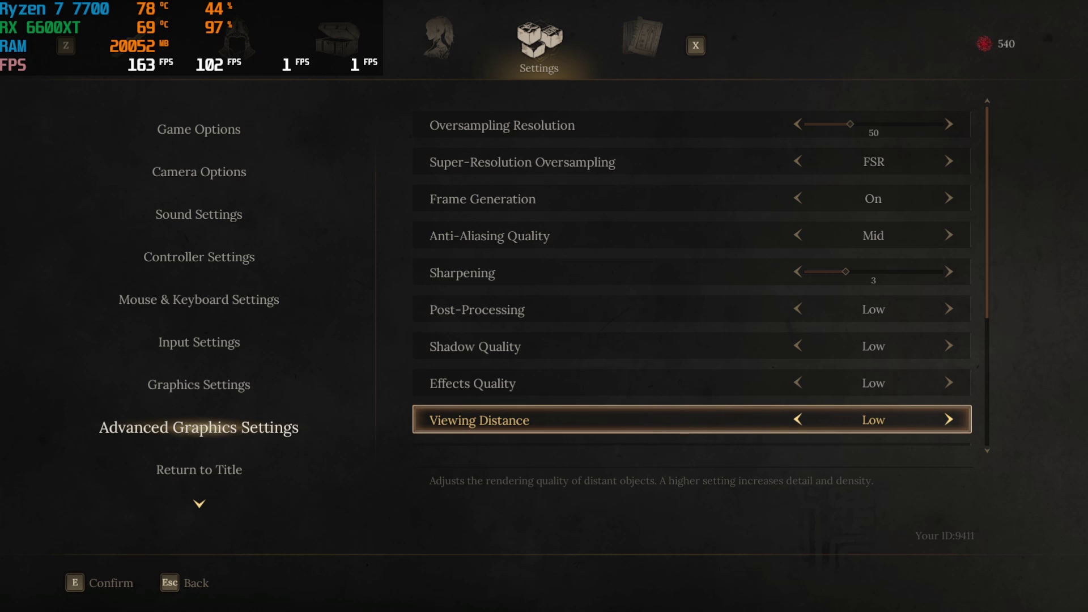
Try Texture Quality at High in the Advanced Graphics Settings and return it to Mid
key(Down)
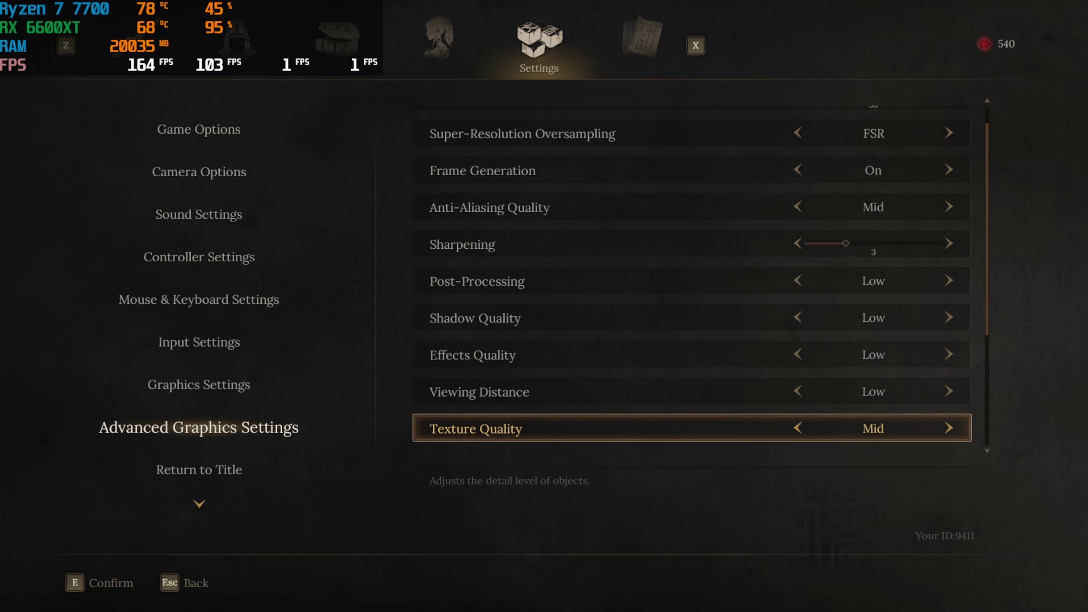
key(Right)
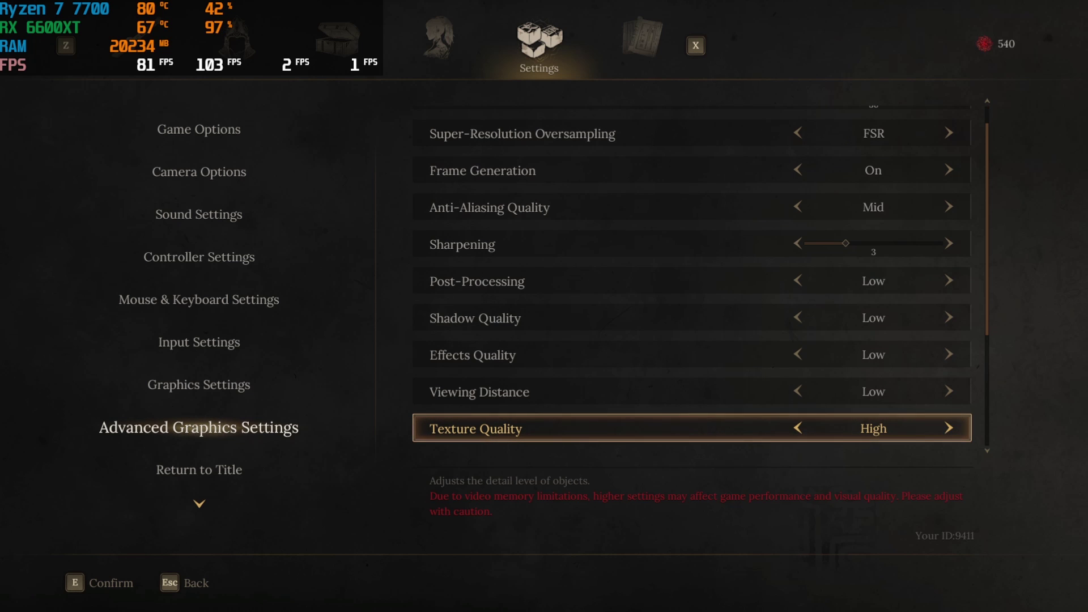
key(Left)
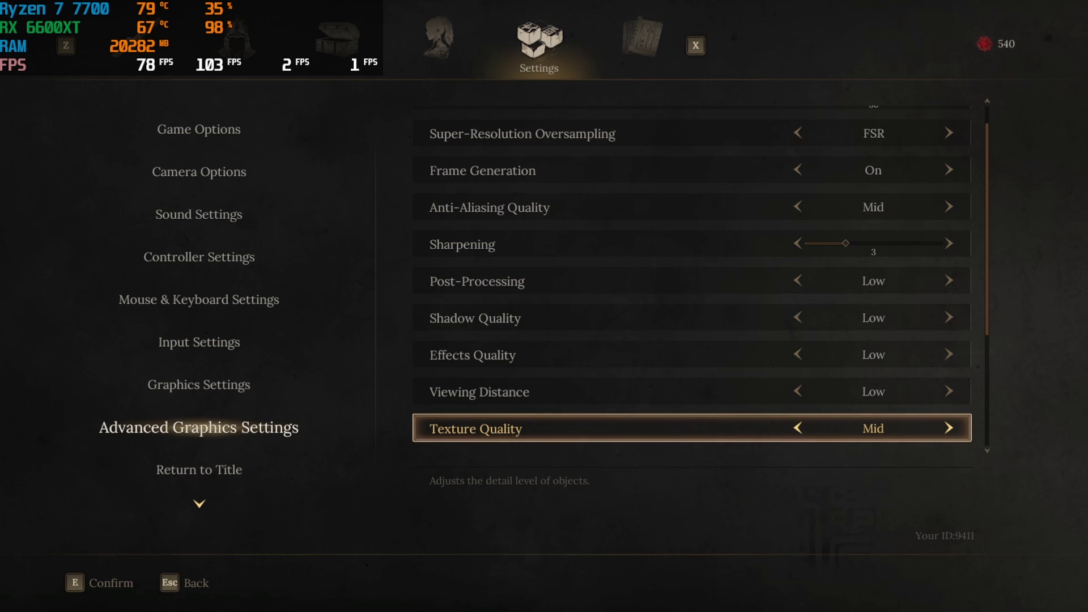
Review Vegetation Quality, Volumetric Fog and Global Illumination in the Advanced Graphics Settings, and set Ambient Occlusion to High
key(Down)
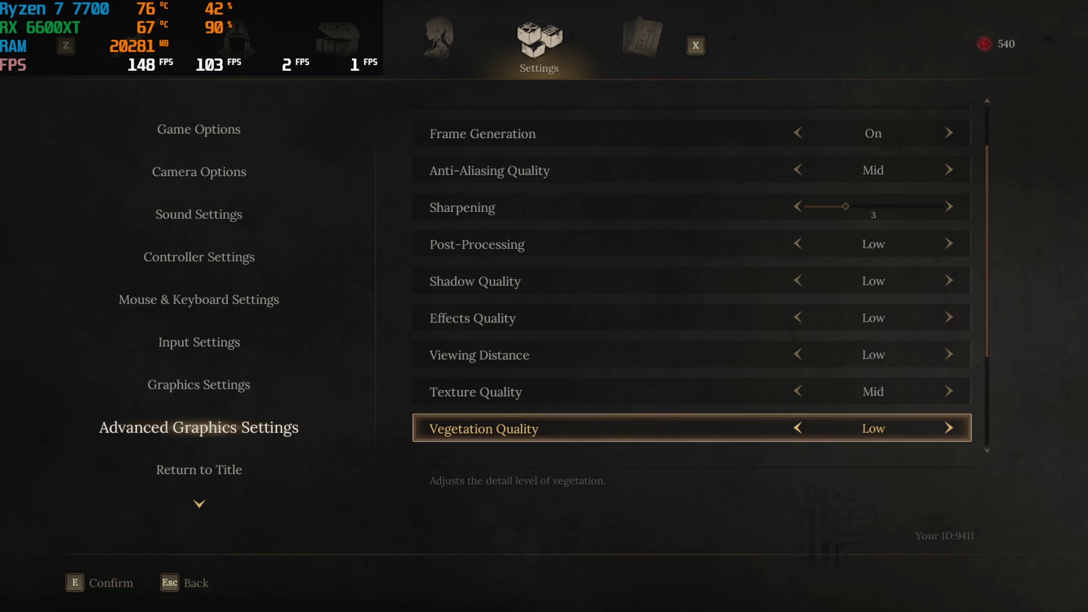
key(Down)
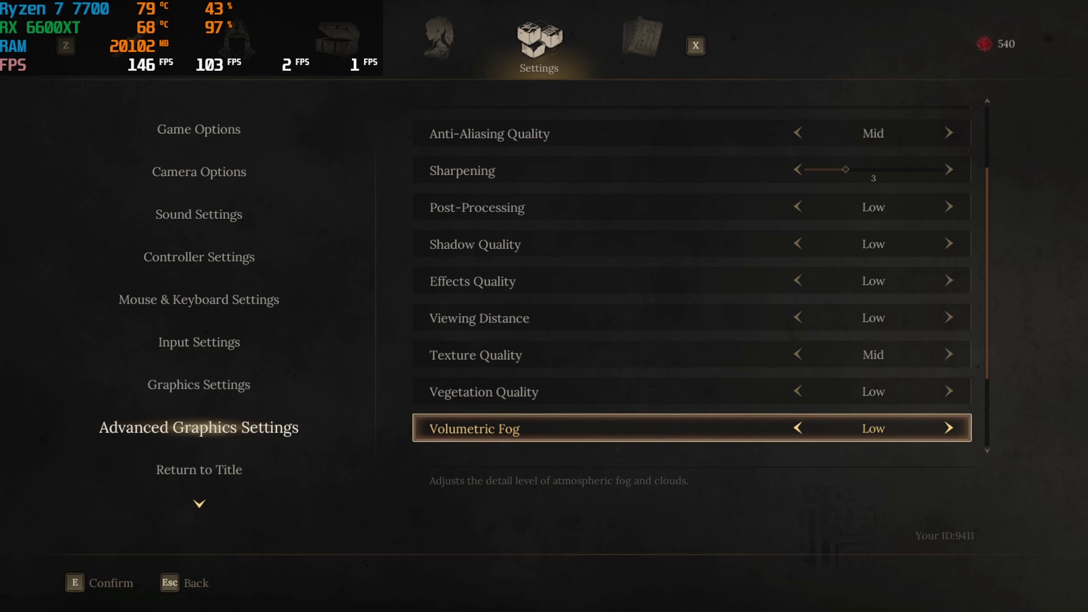
key(Down)
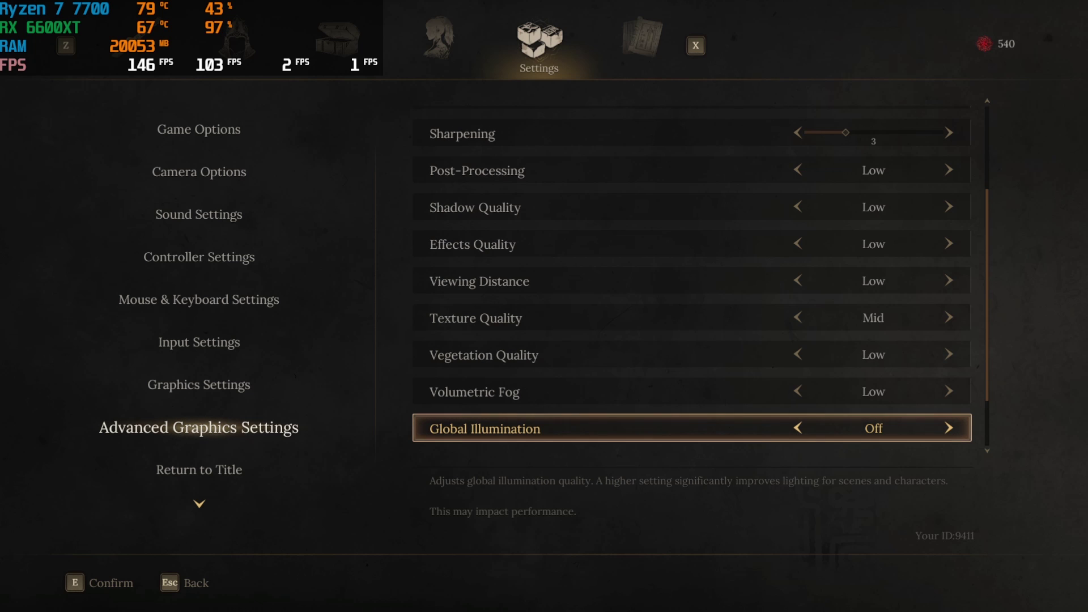
key(Down)
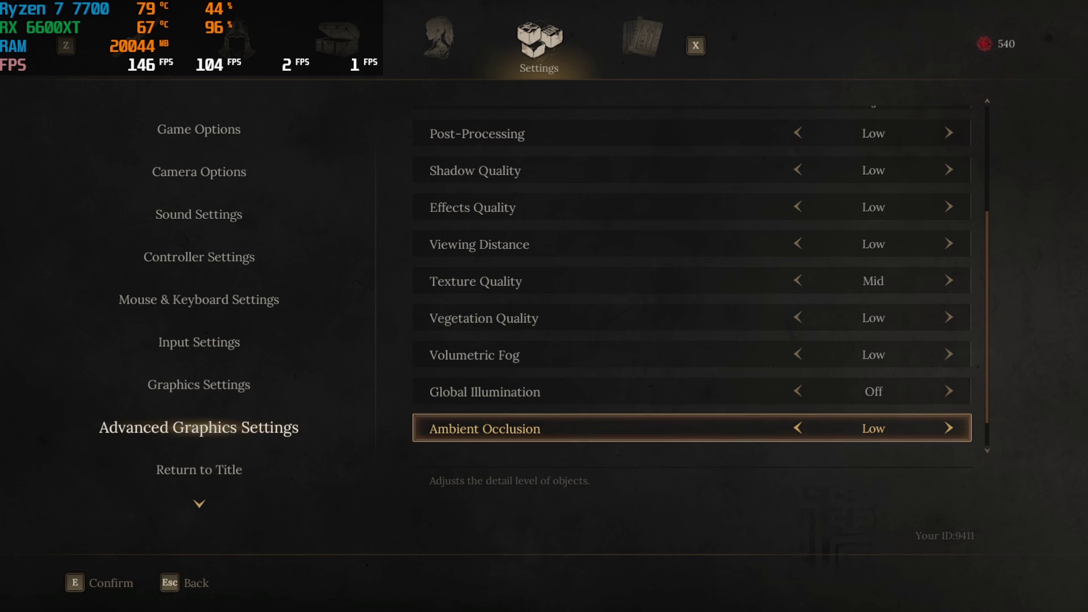
scroll(691, 277, down, 1)
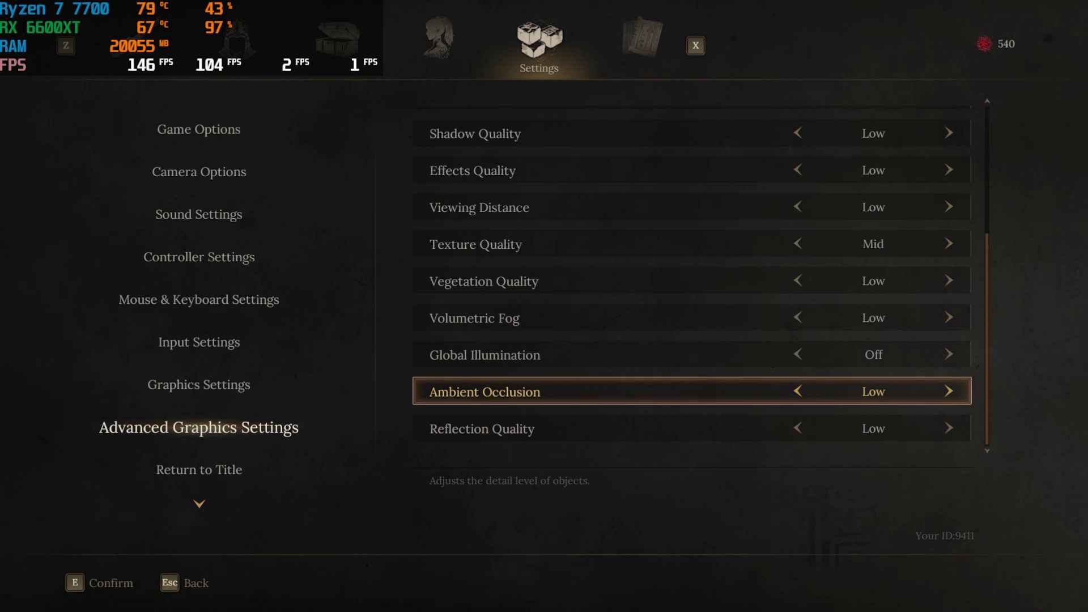
key(Right)
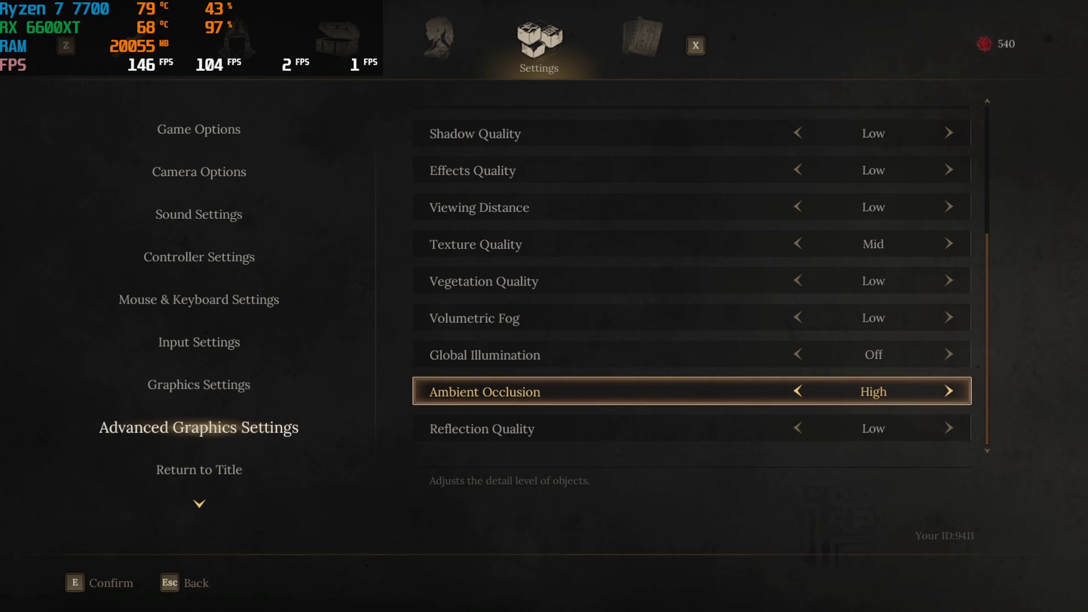